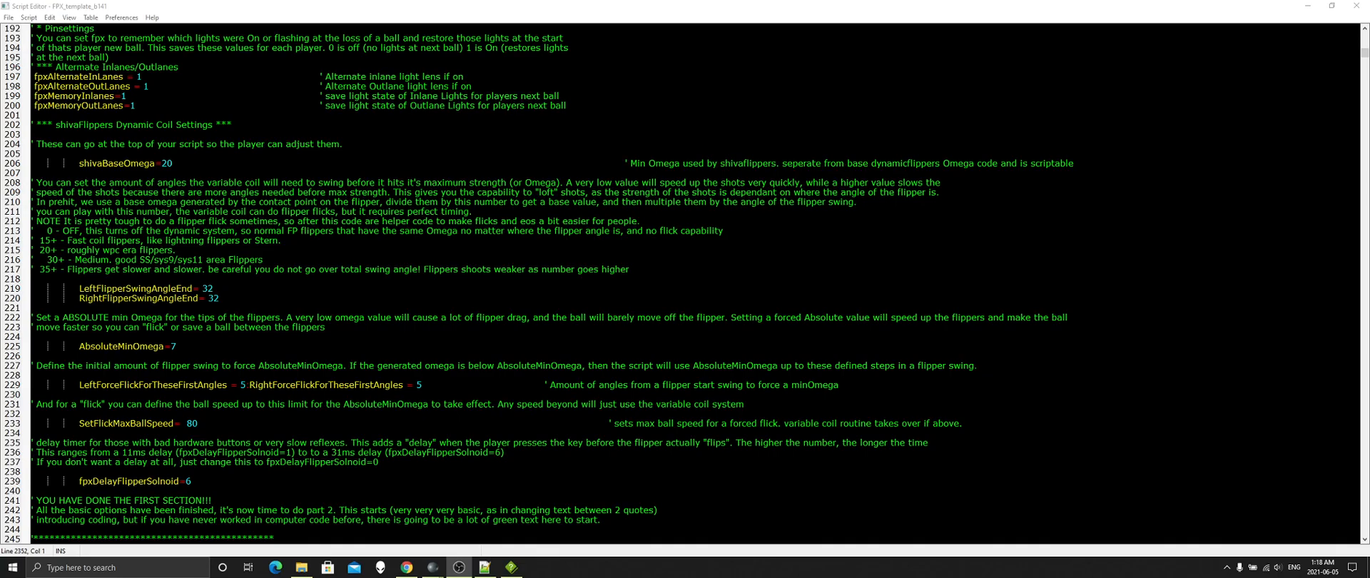
Step: Examine the shivaFlippers Dynamic Coil Settings section of the table script
scroll(539, 282, down, 1)
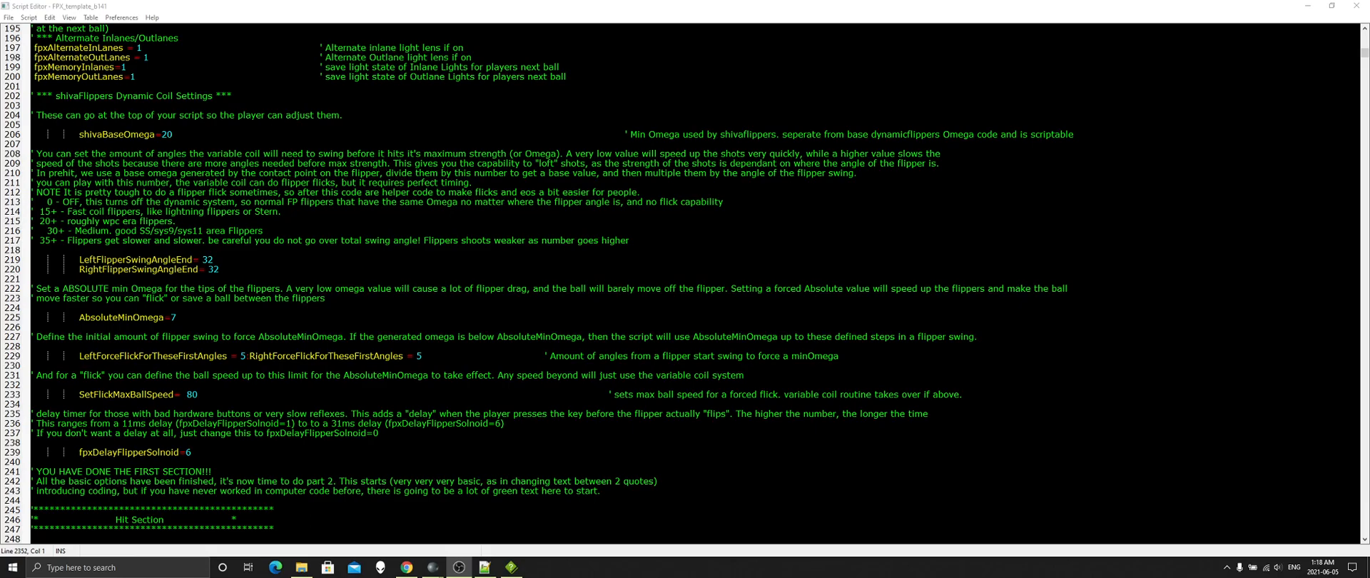
drag(55, 96, 113, 96)
scroll(184, 153, down, 2)
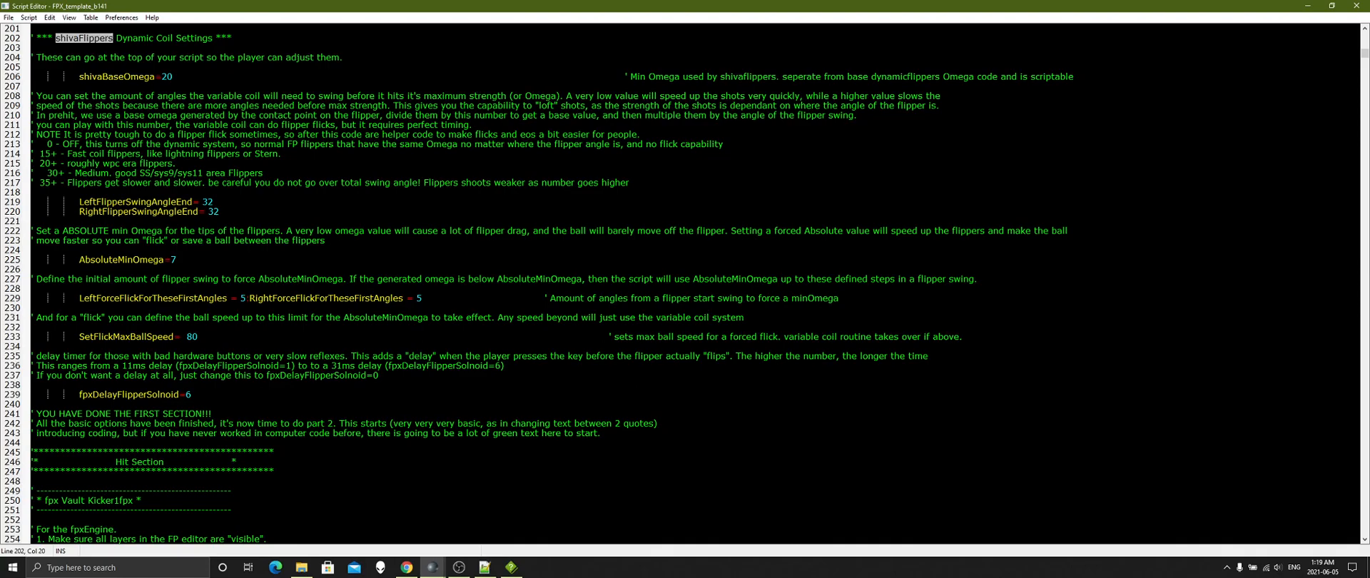
scroll(542, 285, down, 2)
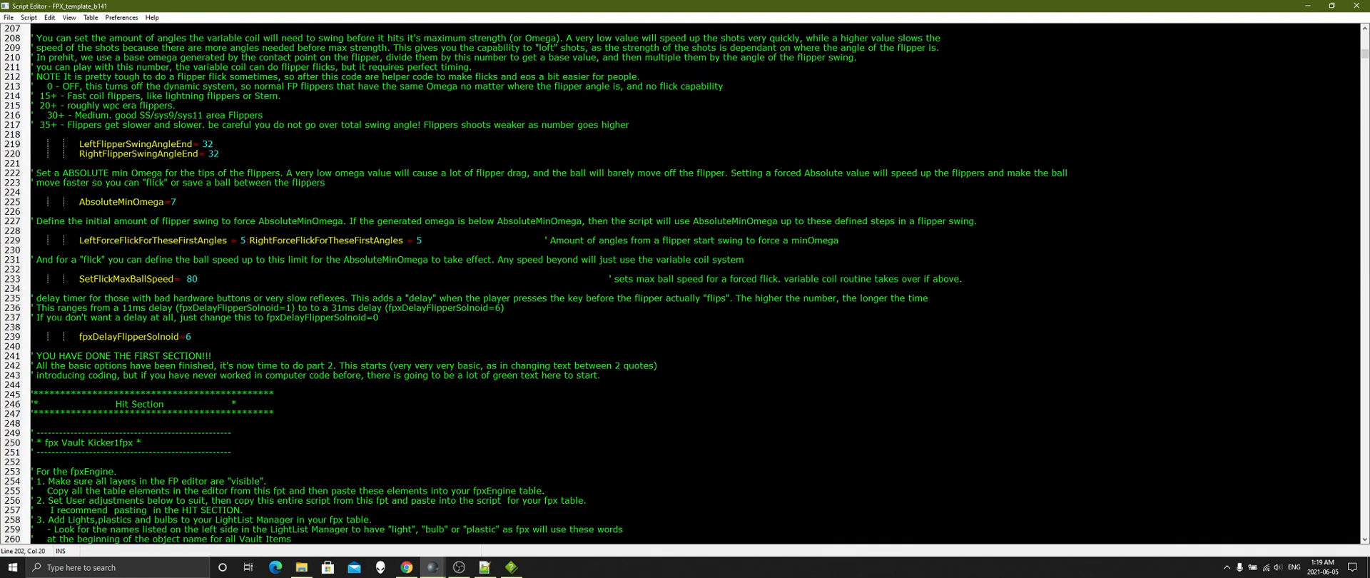
Step: Examine the fpxDelayFlipperSolnoid setting and the comments explaining the flipper delay range
drag(78, 336, 179, 336)
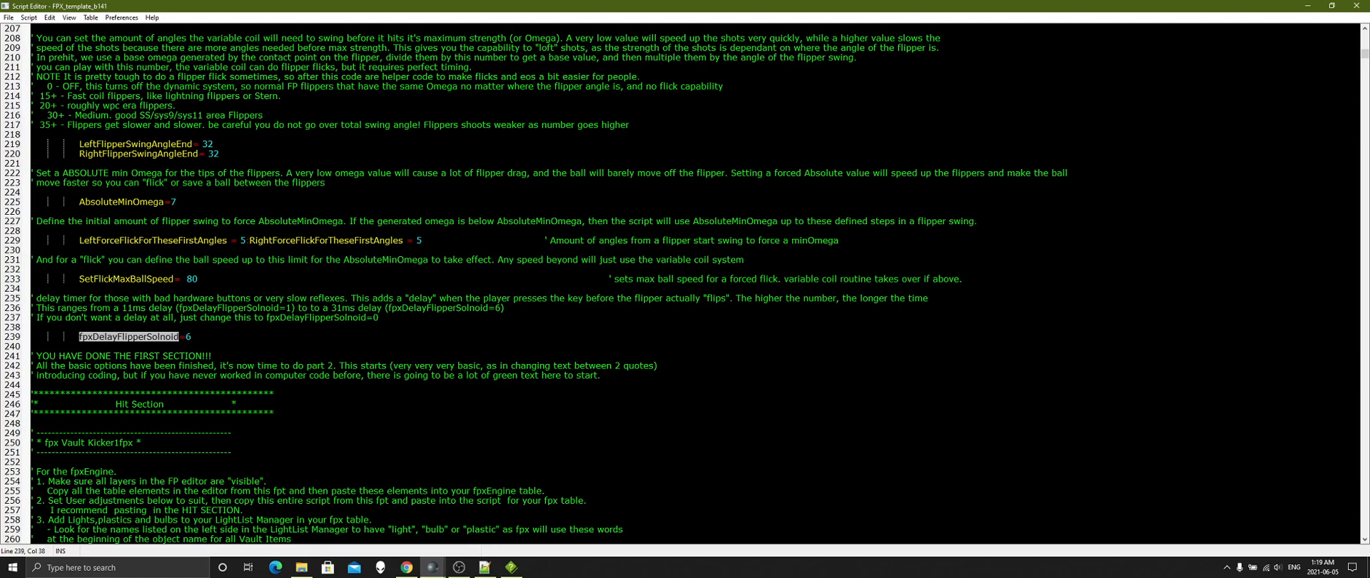
click(191, 337)
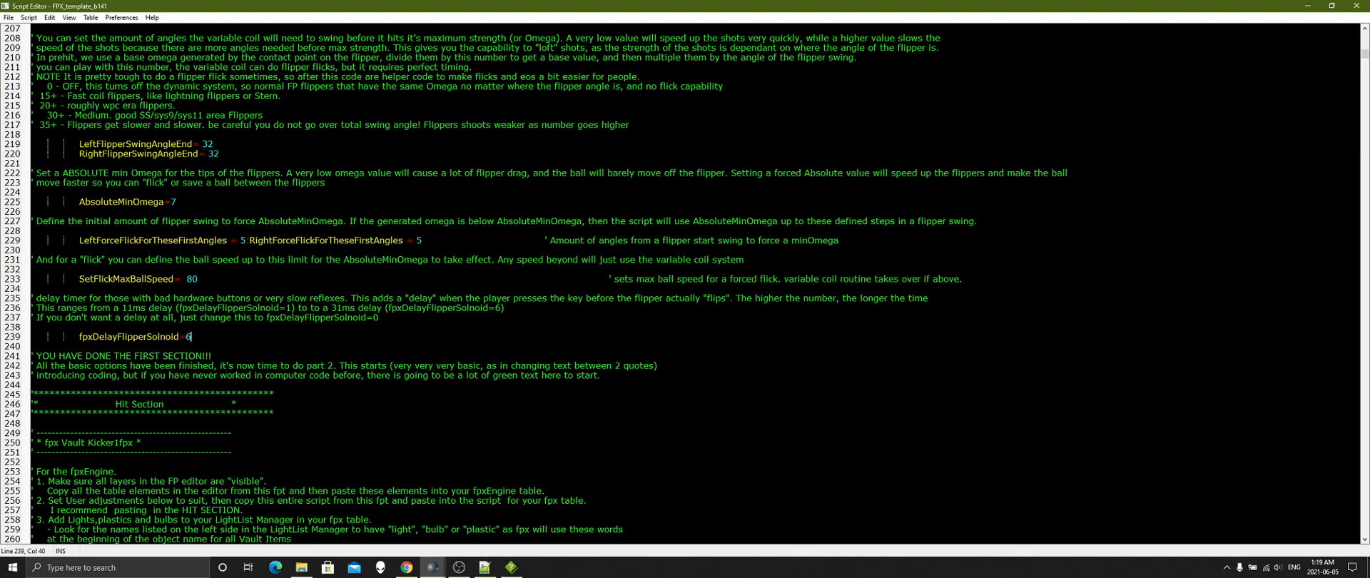
key(shift+Right)
key(shift+Right)
drag(331, 308, 342, 309)
click(33, 328)
Step: Switch to the table layout and hide layers 1, 3, 4, 5 and 6 to inspect the vault objects on layer 2
click(1308, 6)
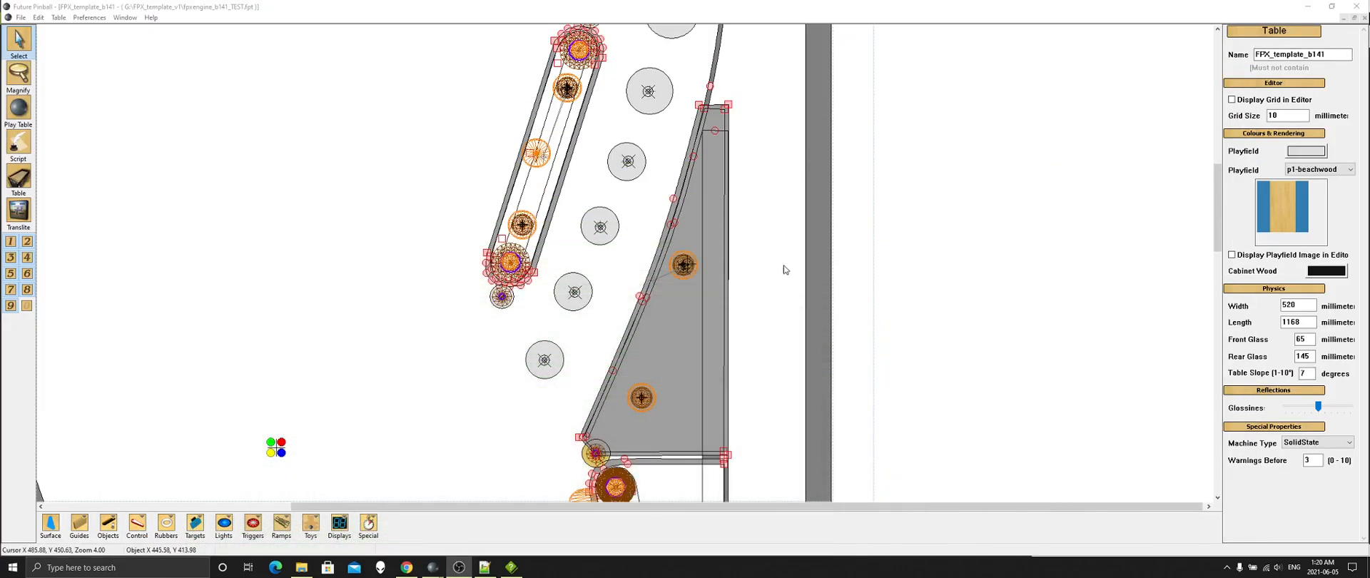
click(20, 78)
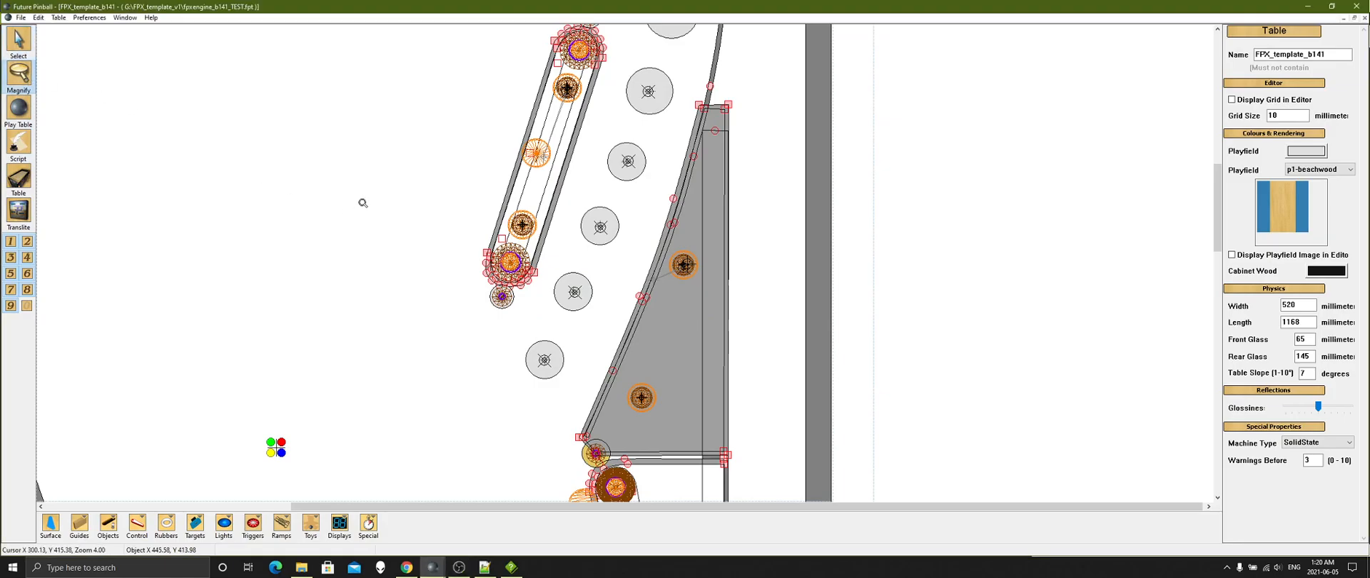
right_click(363, 203)
right_click(598, 225)
right_click(651, 236)
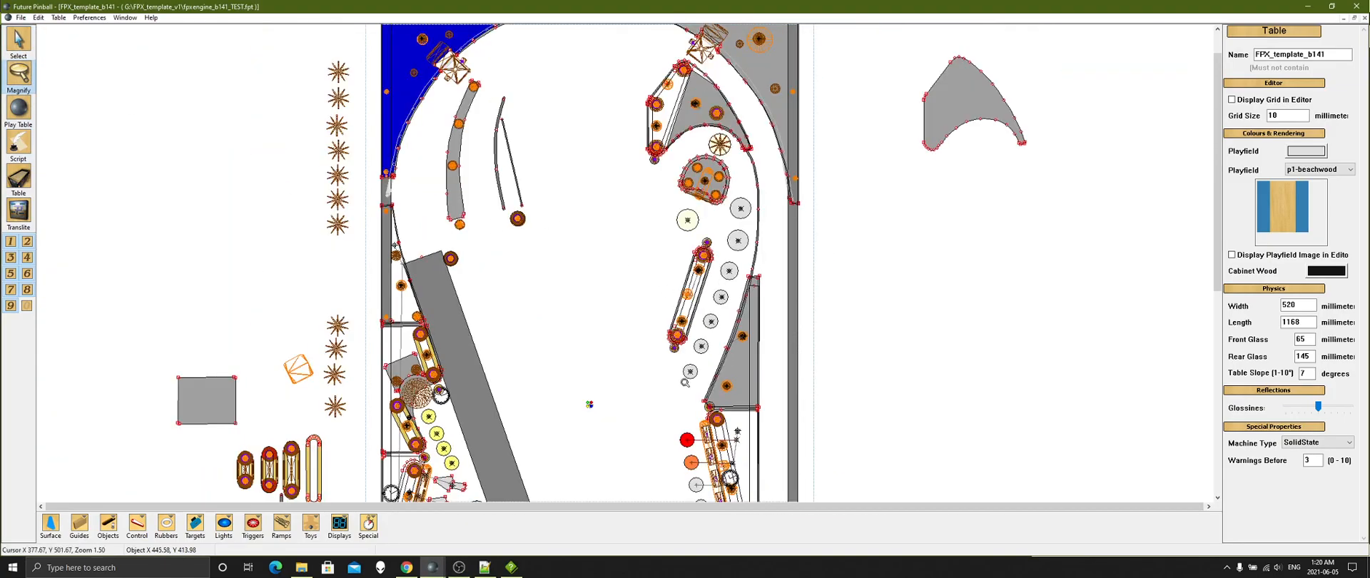
click(18, 40)
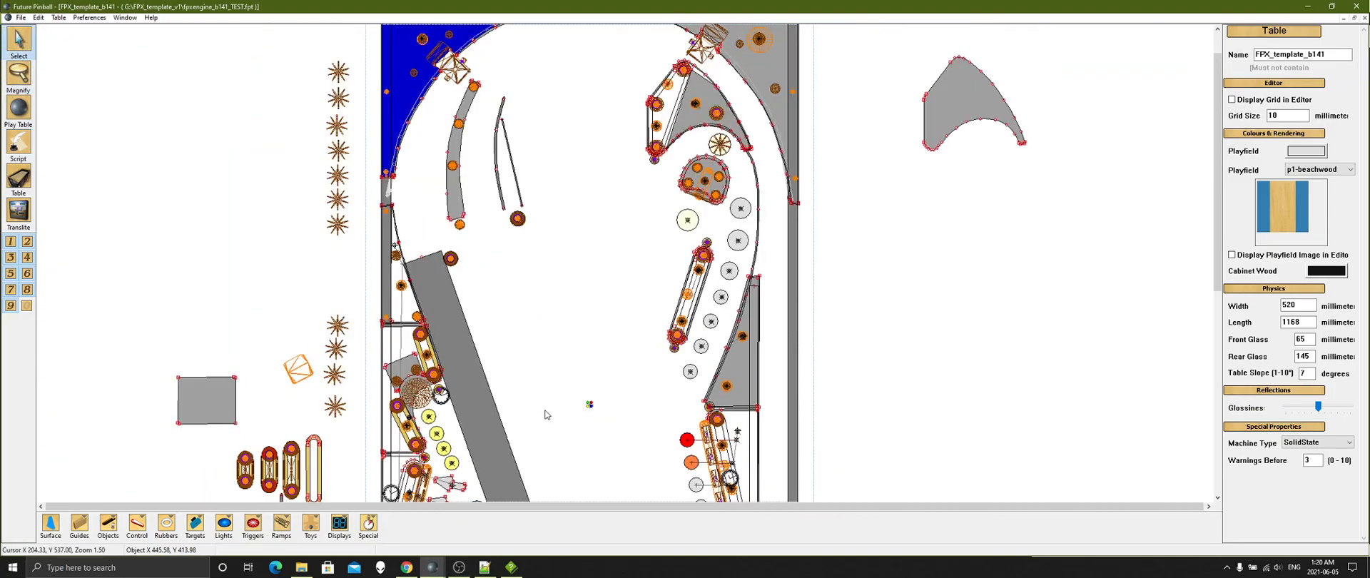
click(10, 241)
click(27, 257)
click(11, 256)
click(11, 274)
click(27, 274)
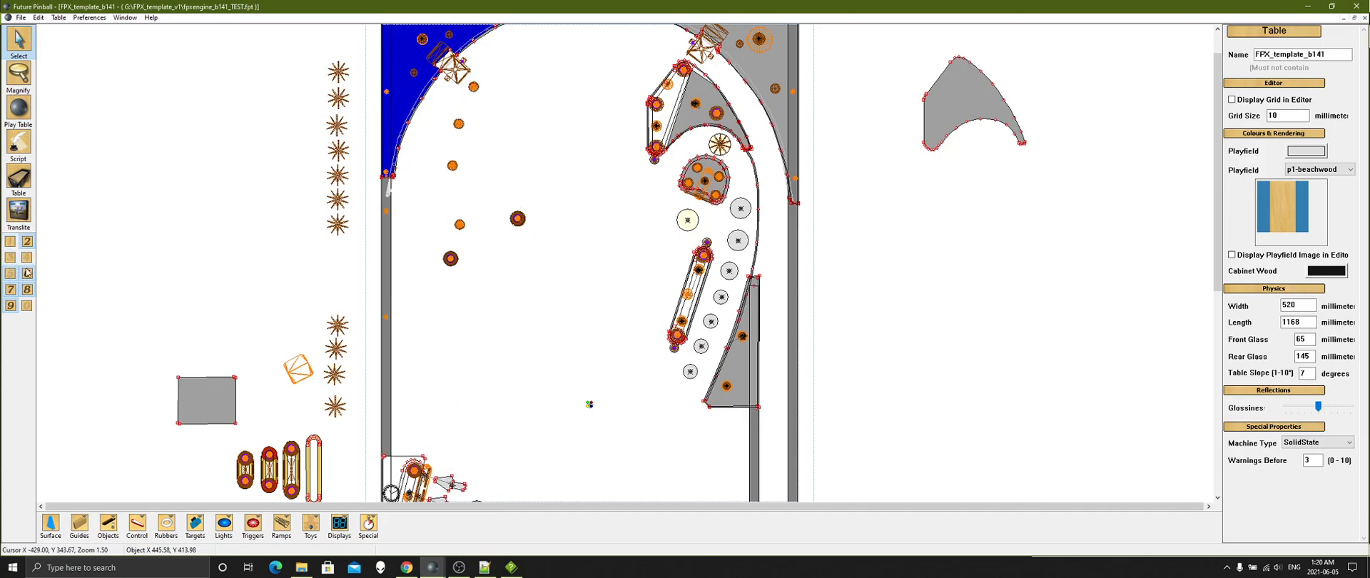
drag(571, 426, 631, 219)
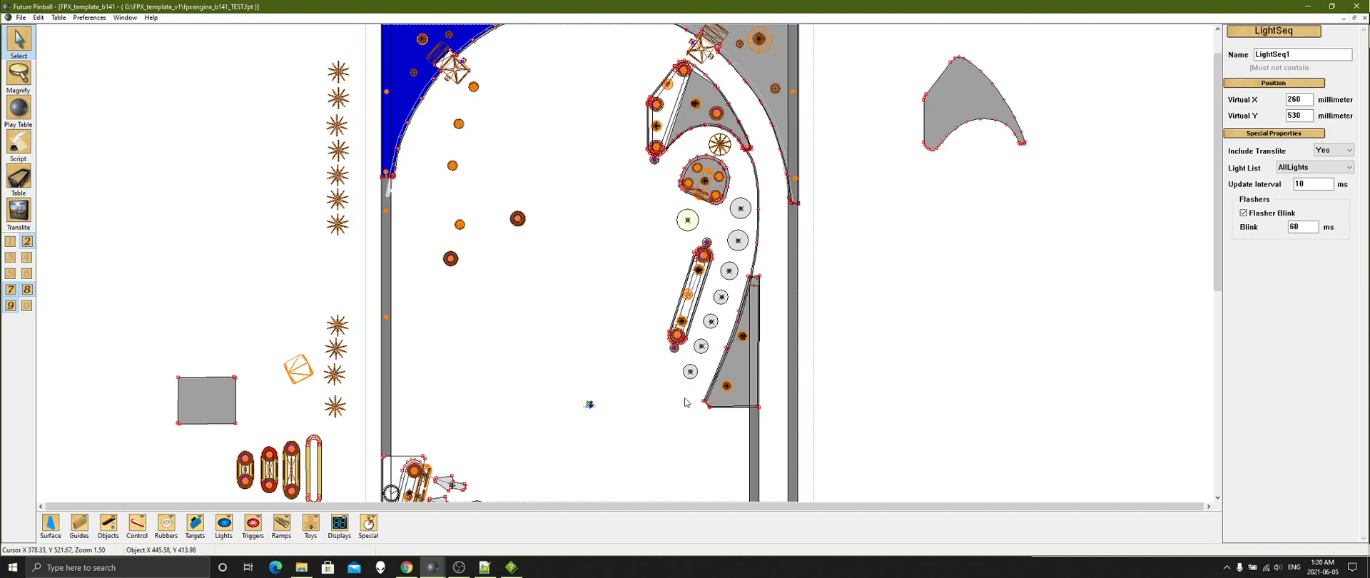
Step: Switch to the script and examine the Hit Section's user adjustments, scoring cases and hit routines for the AdvanceValue1 vault item
mouse_move(432, 571)
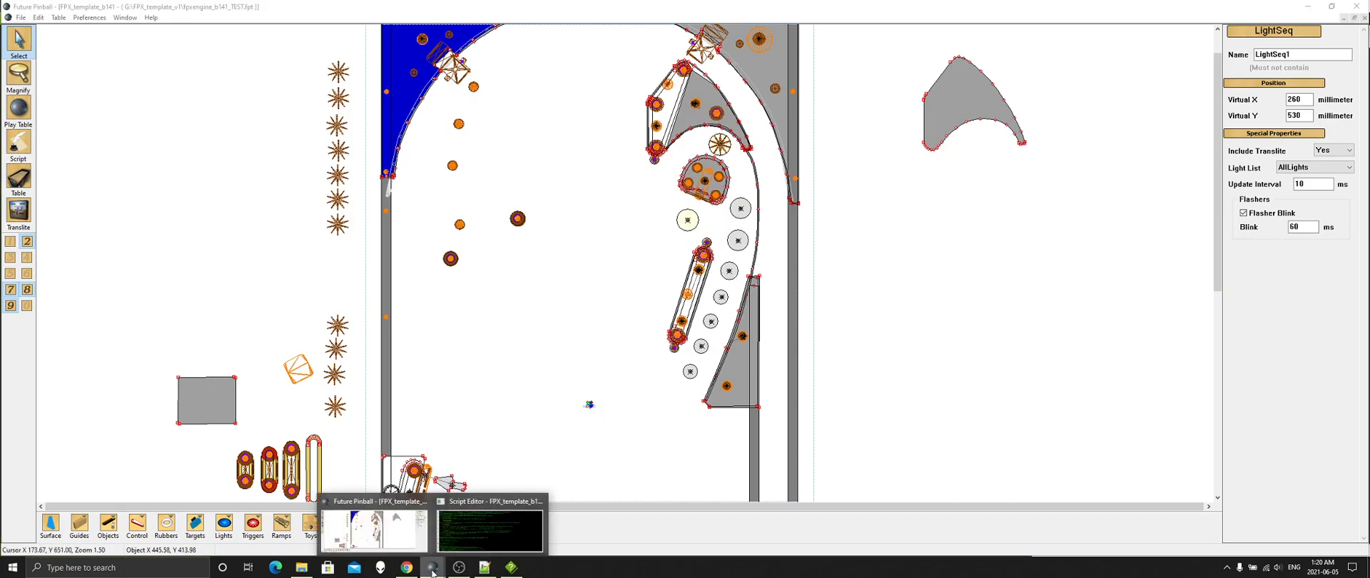
click(490, 525)
scroll(538, 284, down, 20)
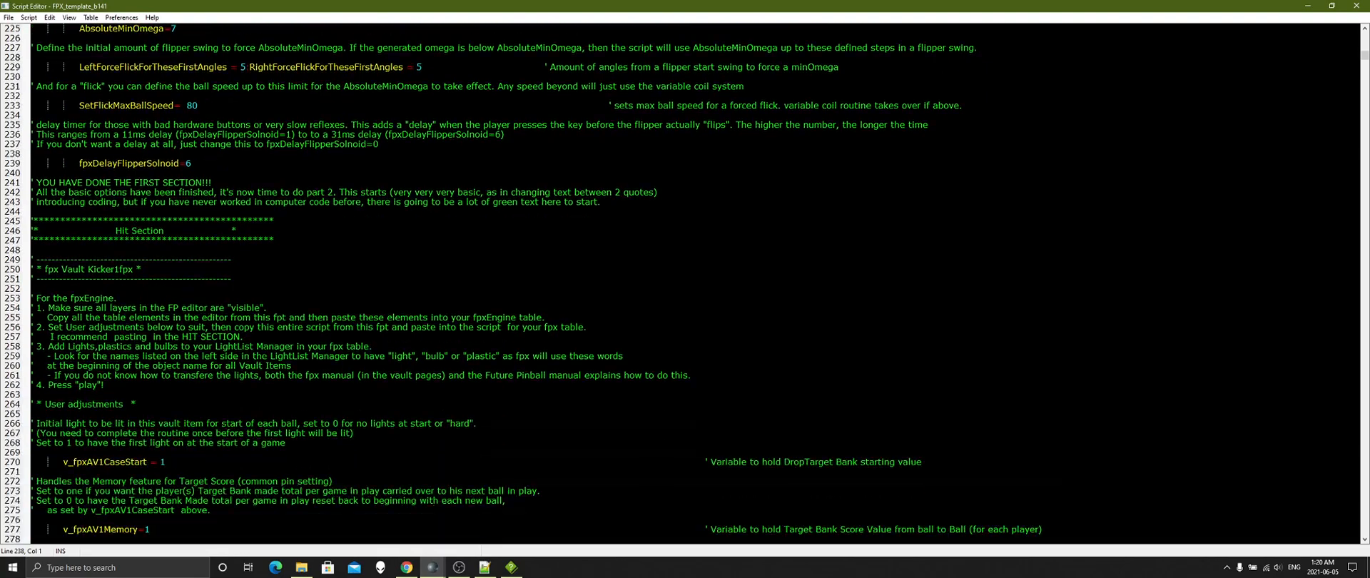
scroll(538, 283, down, 20)
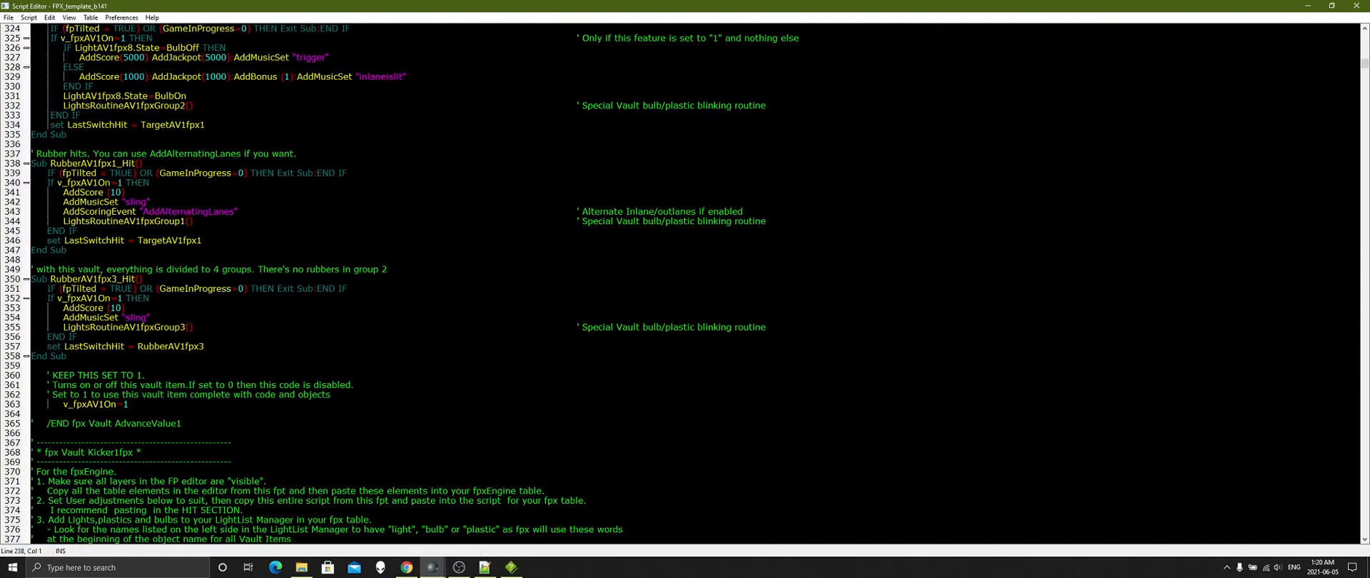
scroll(539, 283, up, 12)
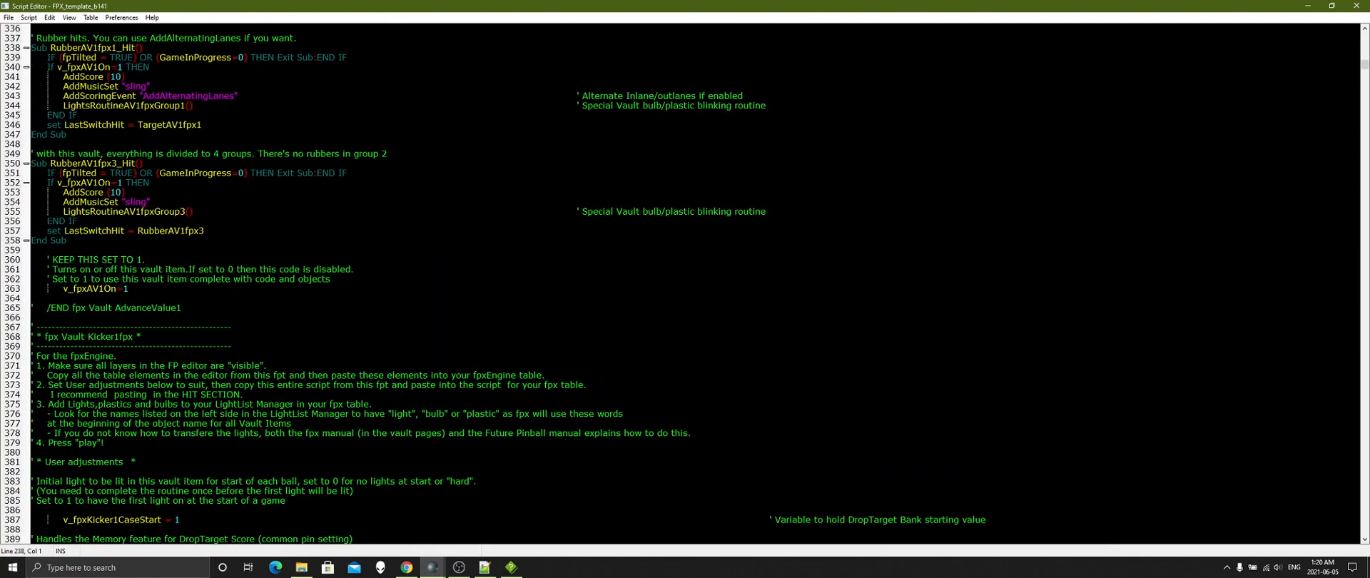
scroll(538, 284, up, 20)
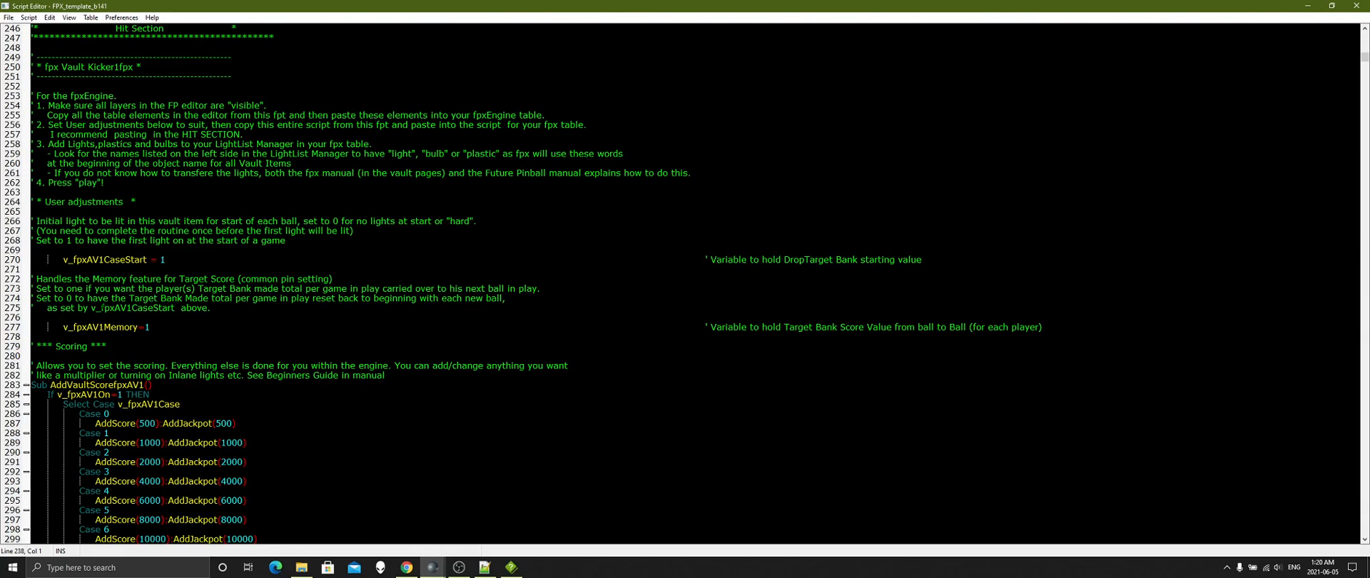
scroll(102, 307, down, 5)
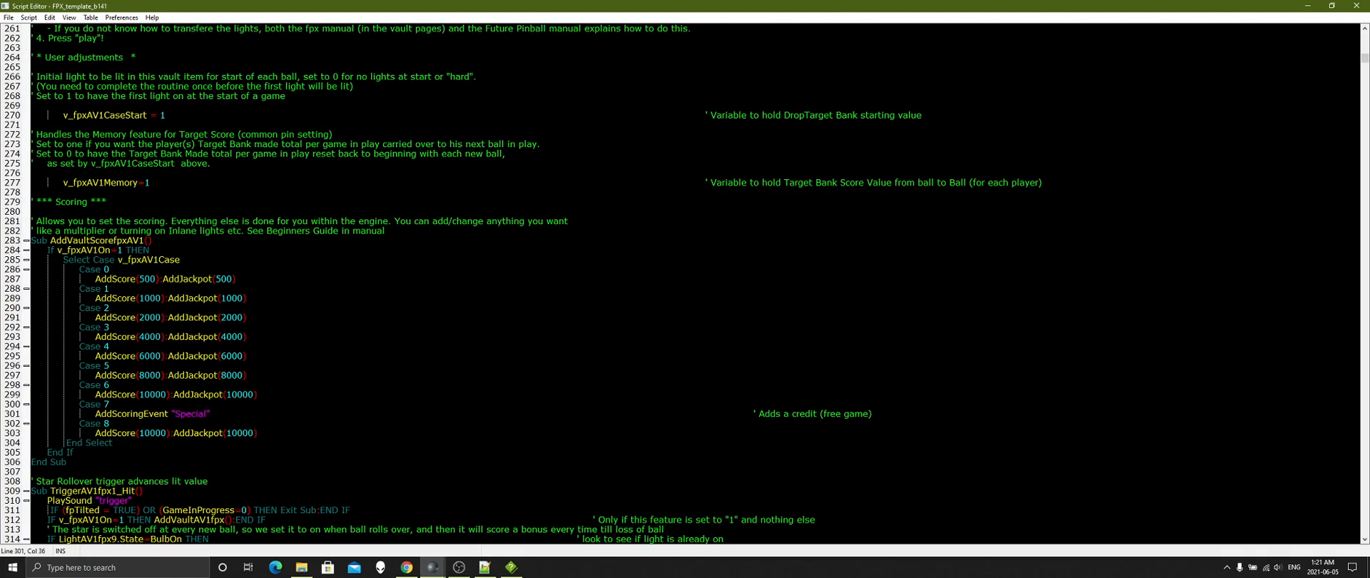
Step: Switch to the table layout, inspect the kicker vault objects on layer 3 with layers 1 and 2 hidden, and show layer 2 again
click(432, 568)
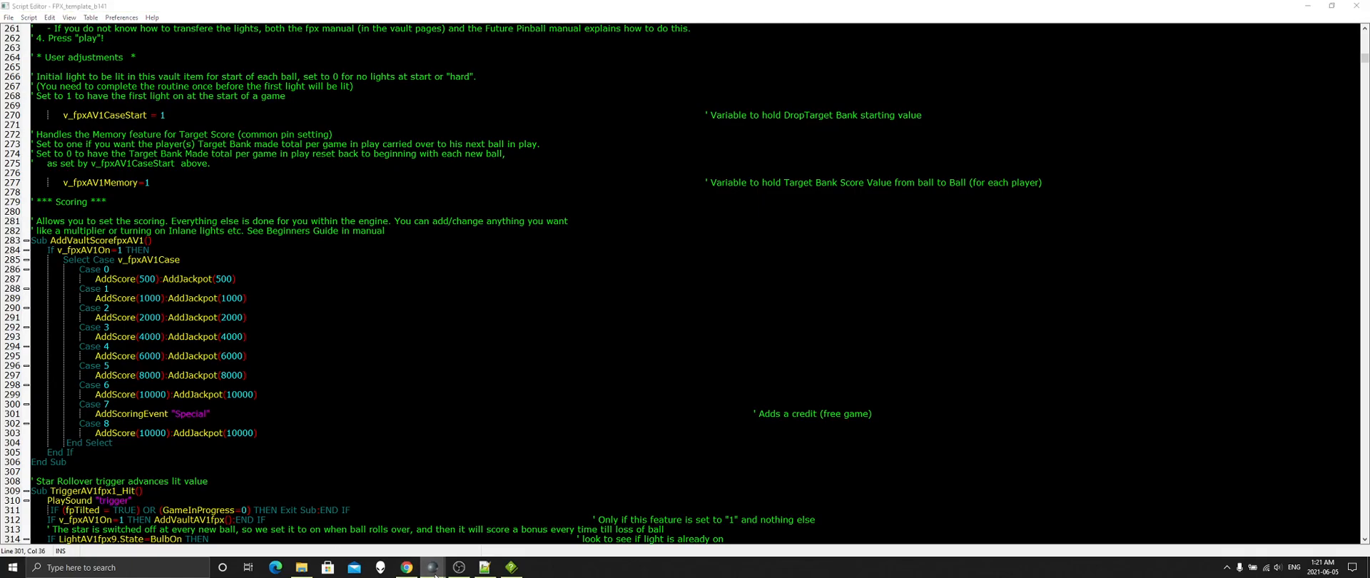
click(389, 519)
scroll(425, 306, down, 3)
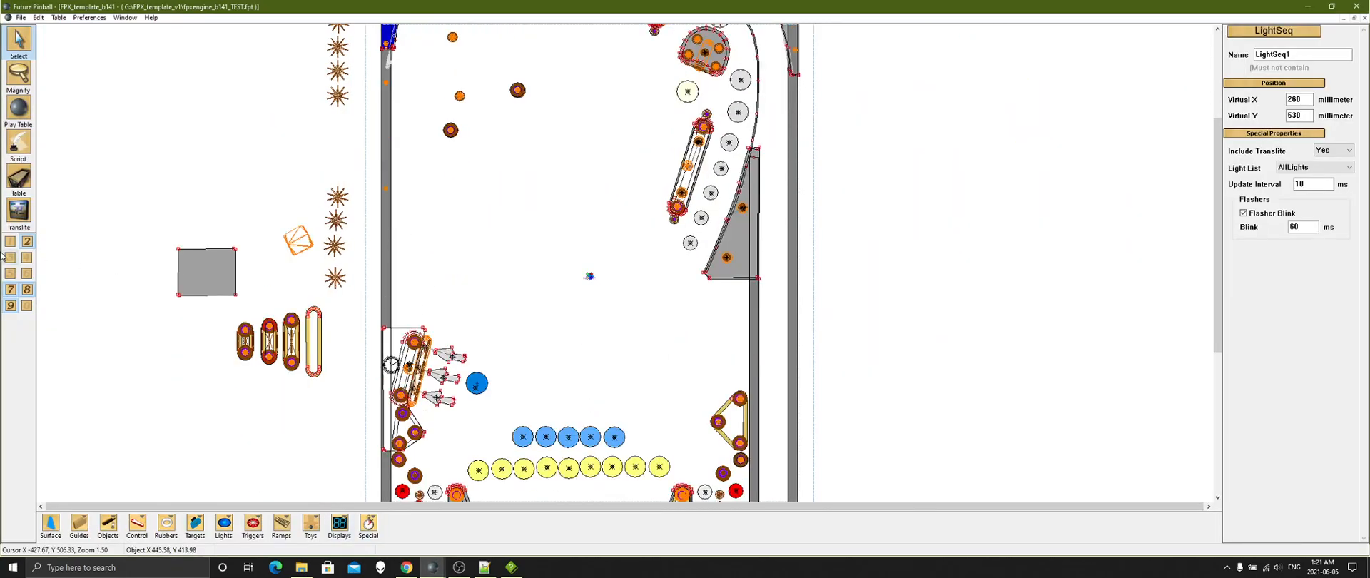
click(11, 241)
click(10, 257)
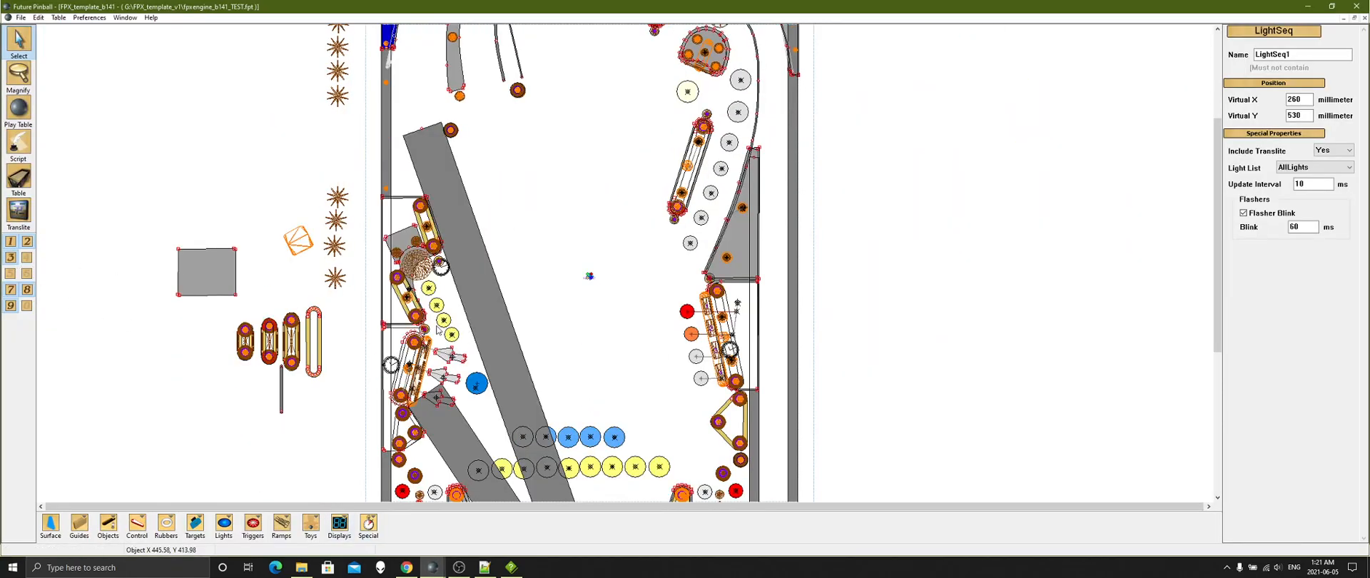
click(11, 241)
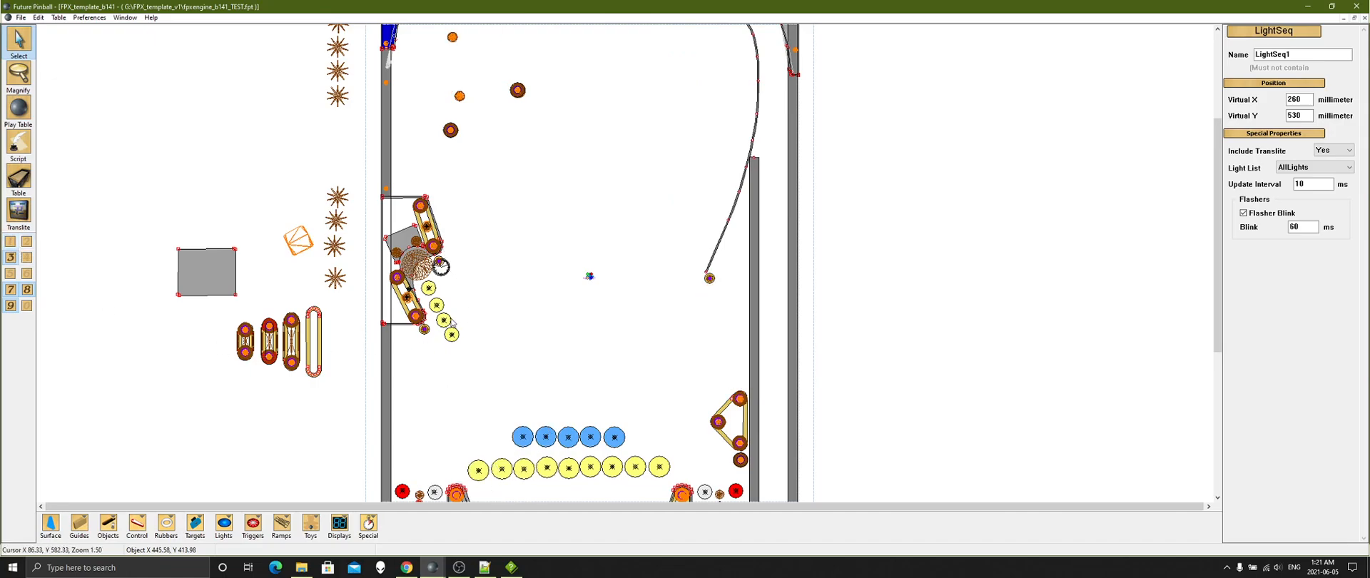
drag(357, 365, 499, 171)
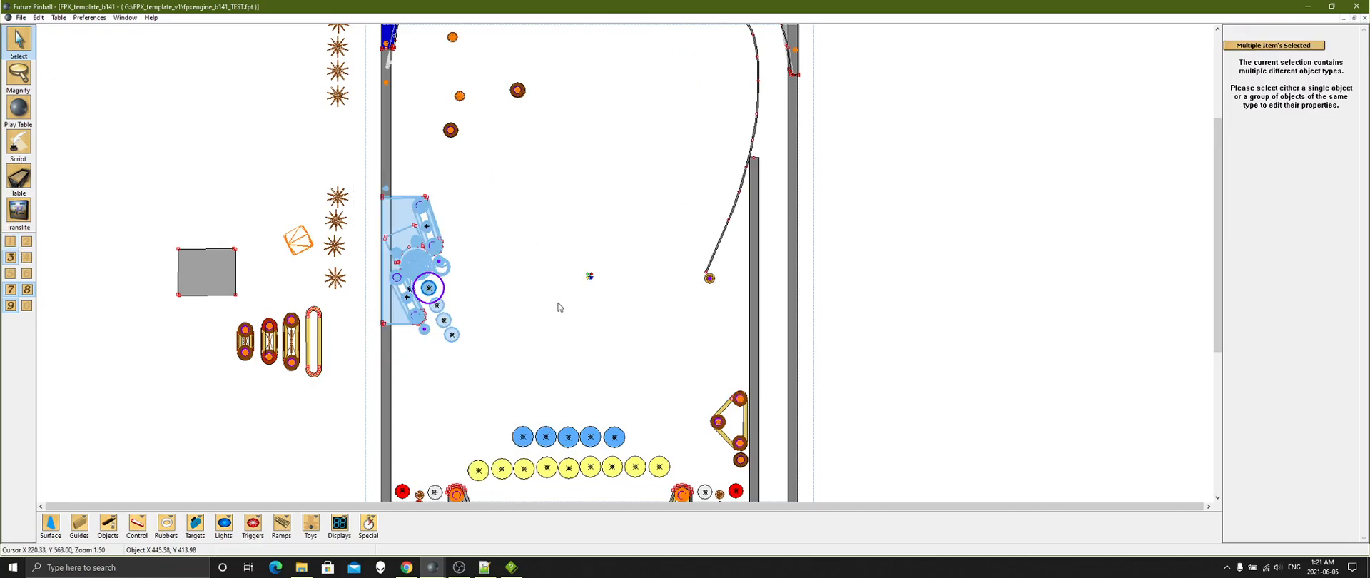
click(509, 300)
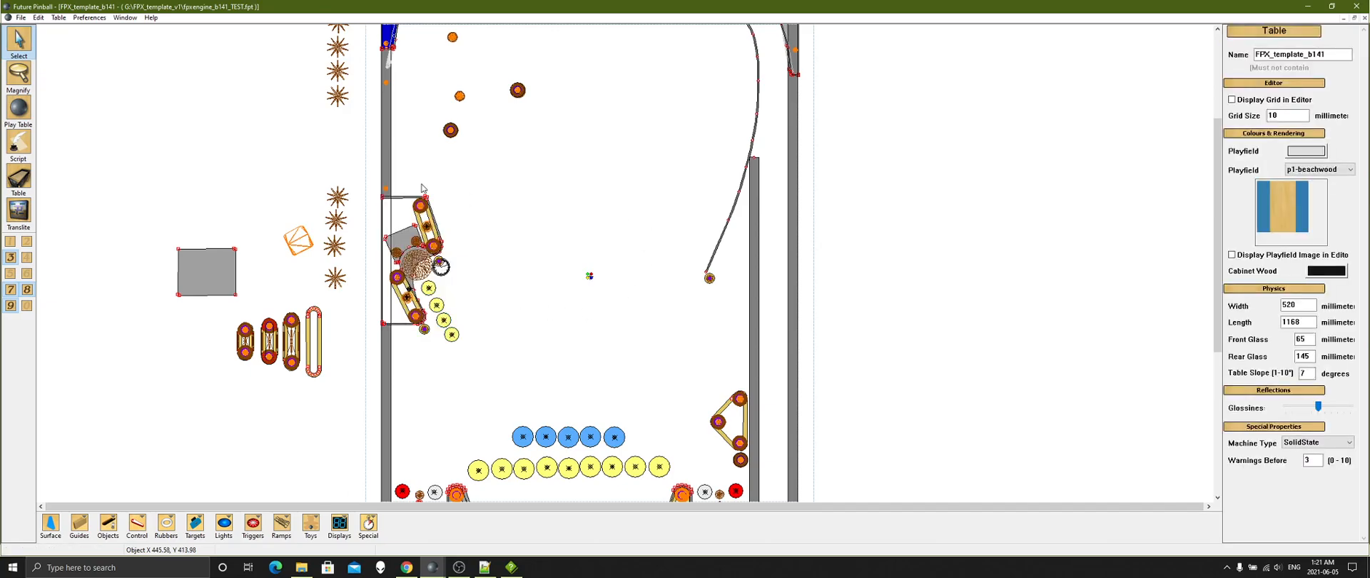
click(29, 243)
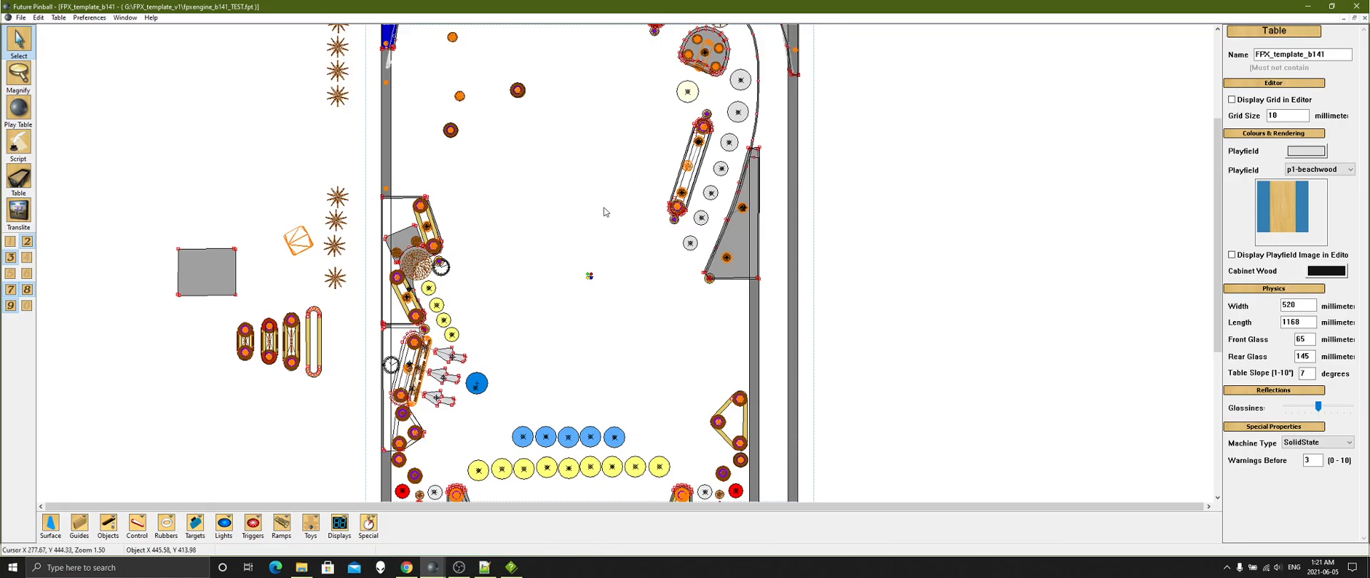
scroll(610, 221, up, 3)
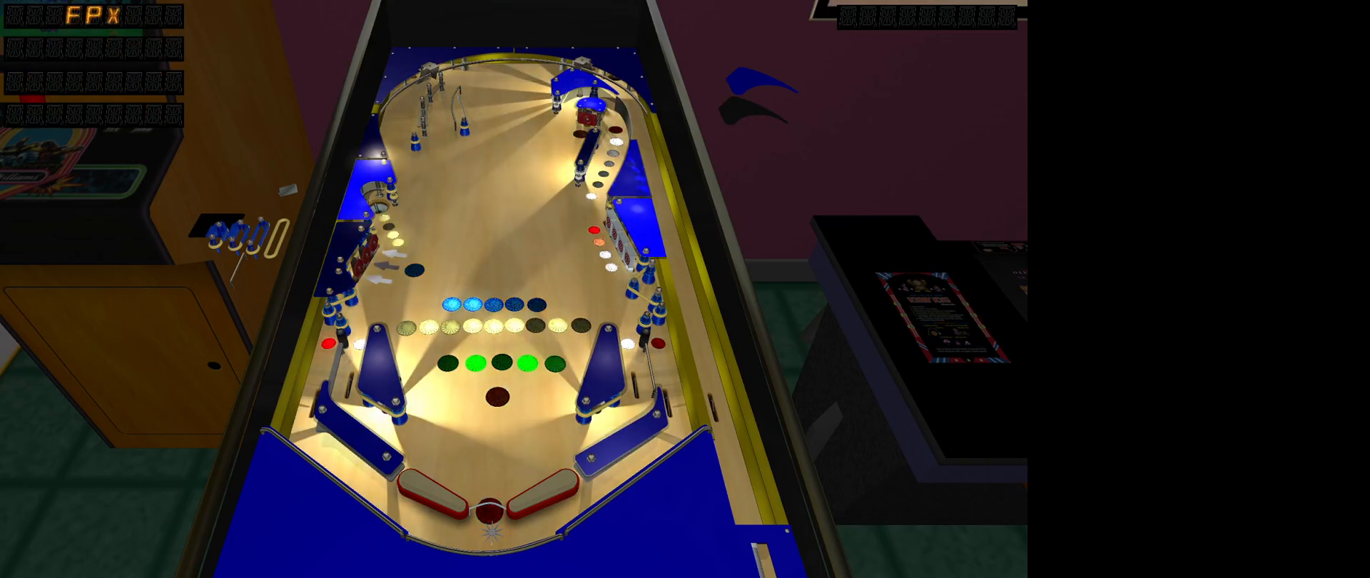
Step: Start a game on the running table and put a ball into play for testing
key(1)
key(z)
key(Shift_R)
key(Return)
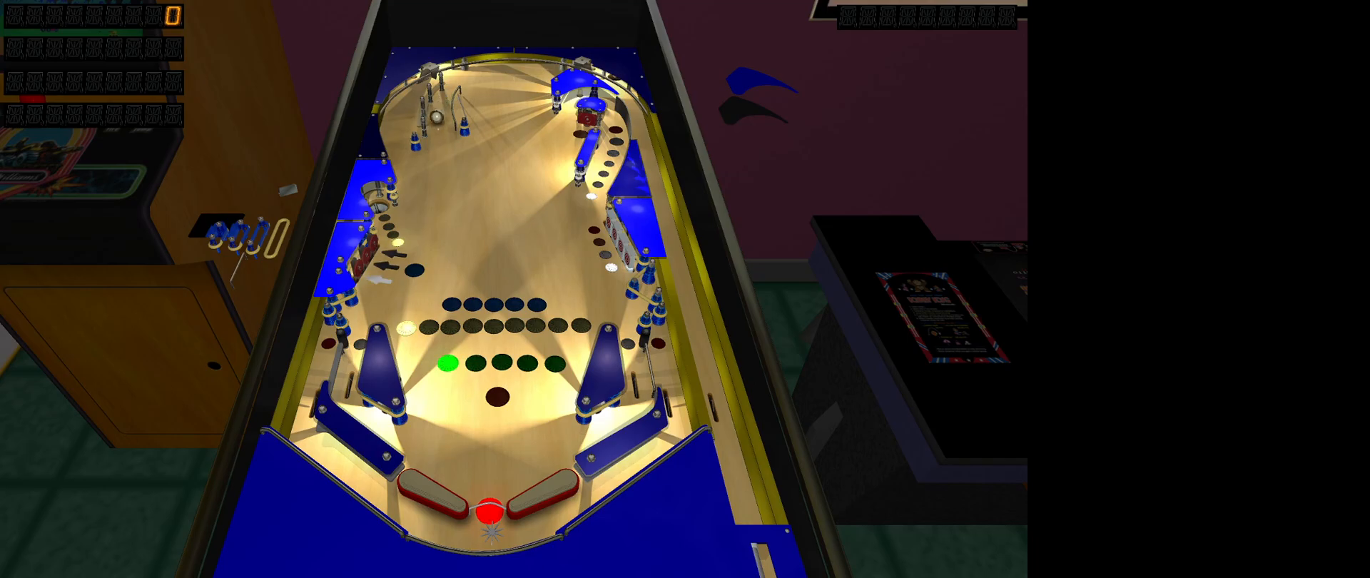
Step: Move the ball with the manual ball roller from the upper-left lanes across to the playfield's top arch
key(Up)
key(Right)
key(Up)
key(Left)
key(Right)
key(Left)
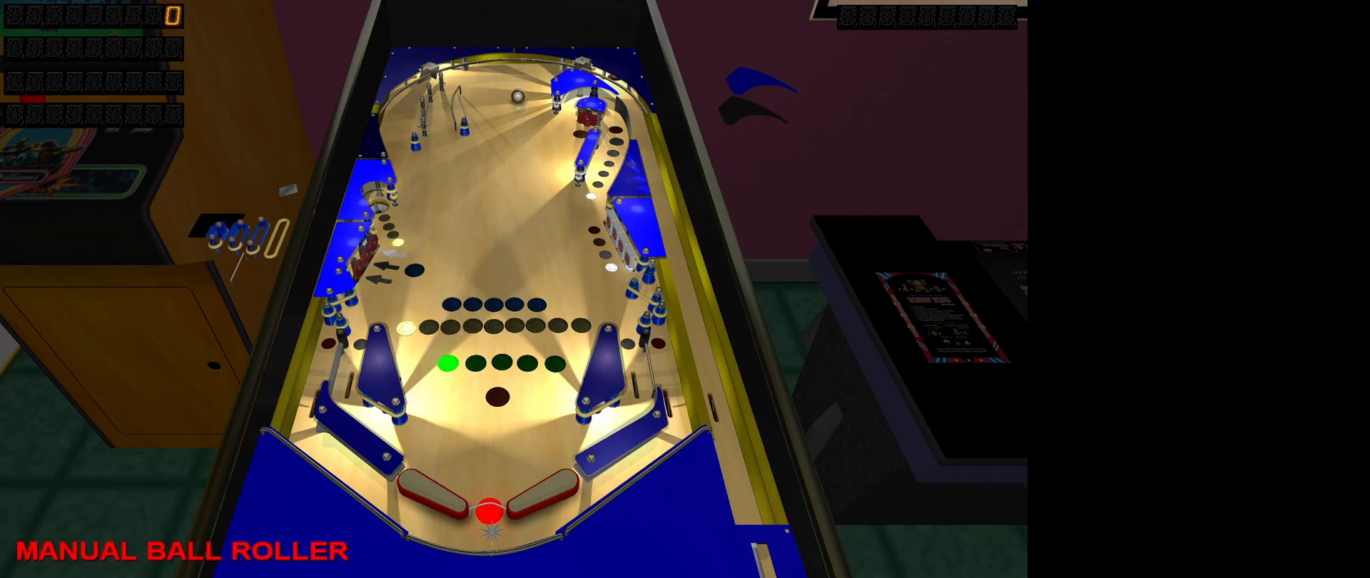
key(Left)
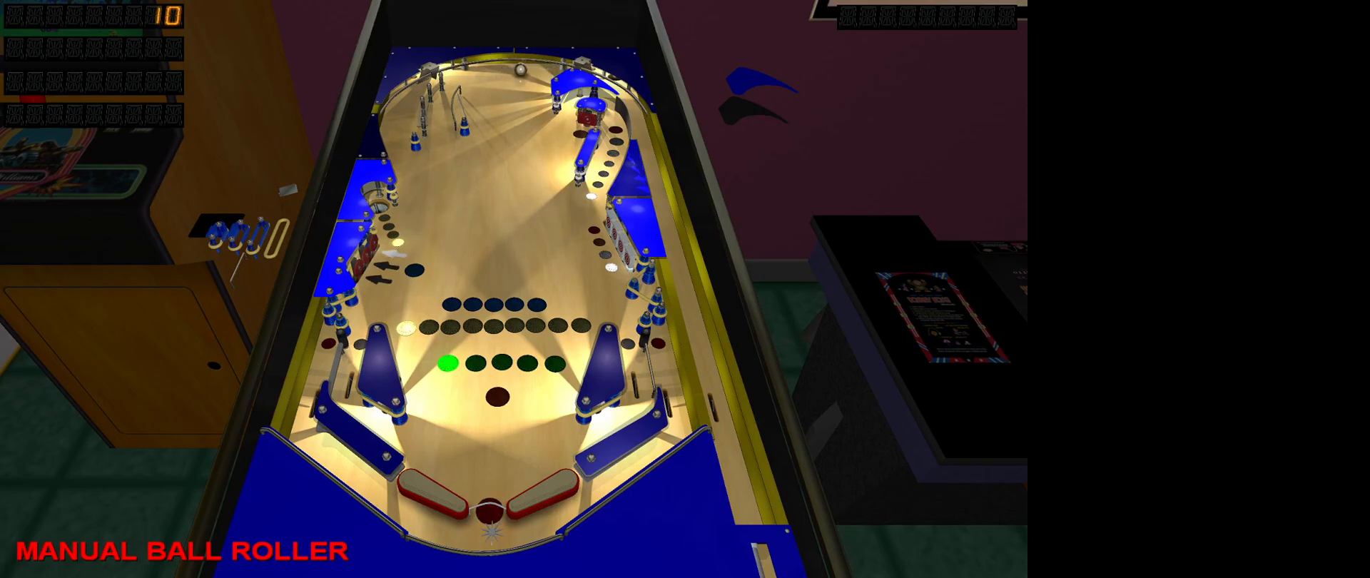
Step: Roll the ball manually down to the red target in the playfield's upper-right corner and test its hits
key(Right)
key(Down)
key(Left)
key(Right)
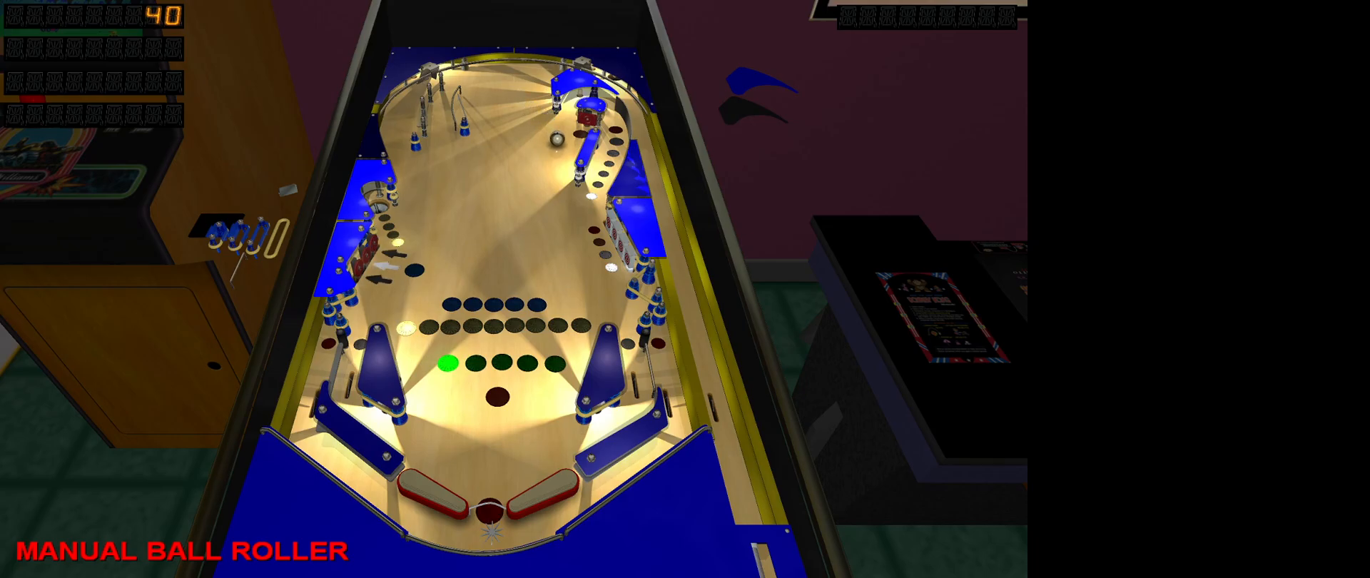
key(Left)
key(Right)
key(Left)
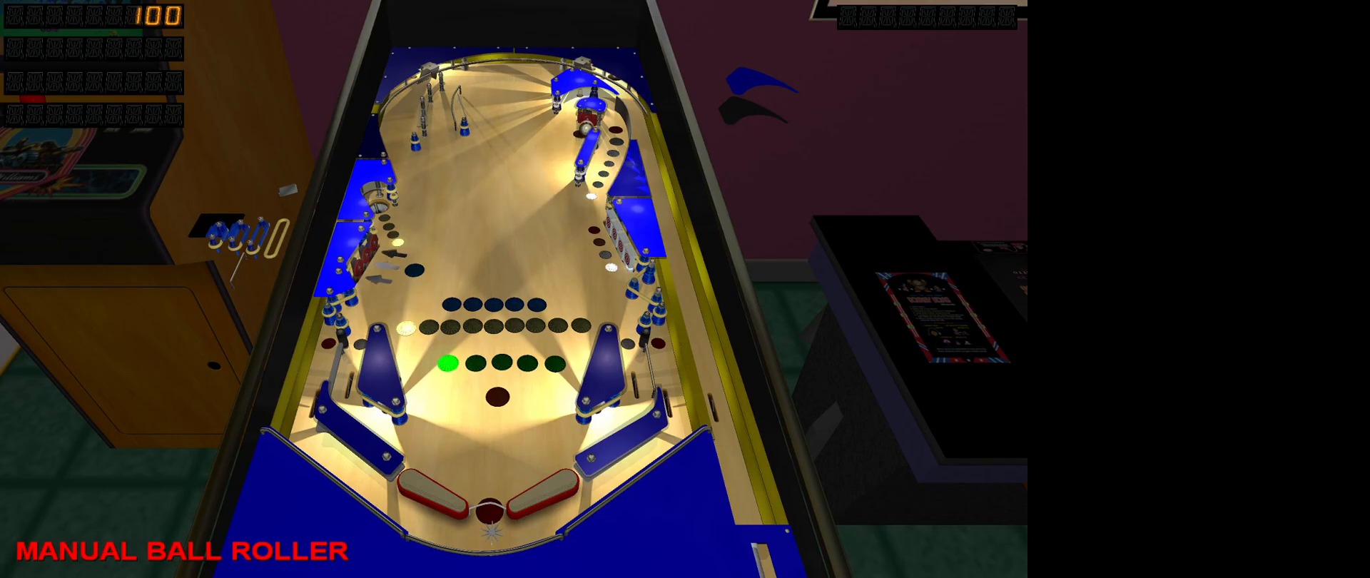
key(Left)
key(Down)
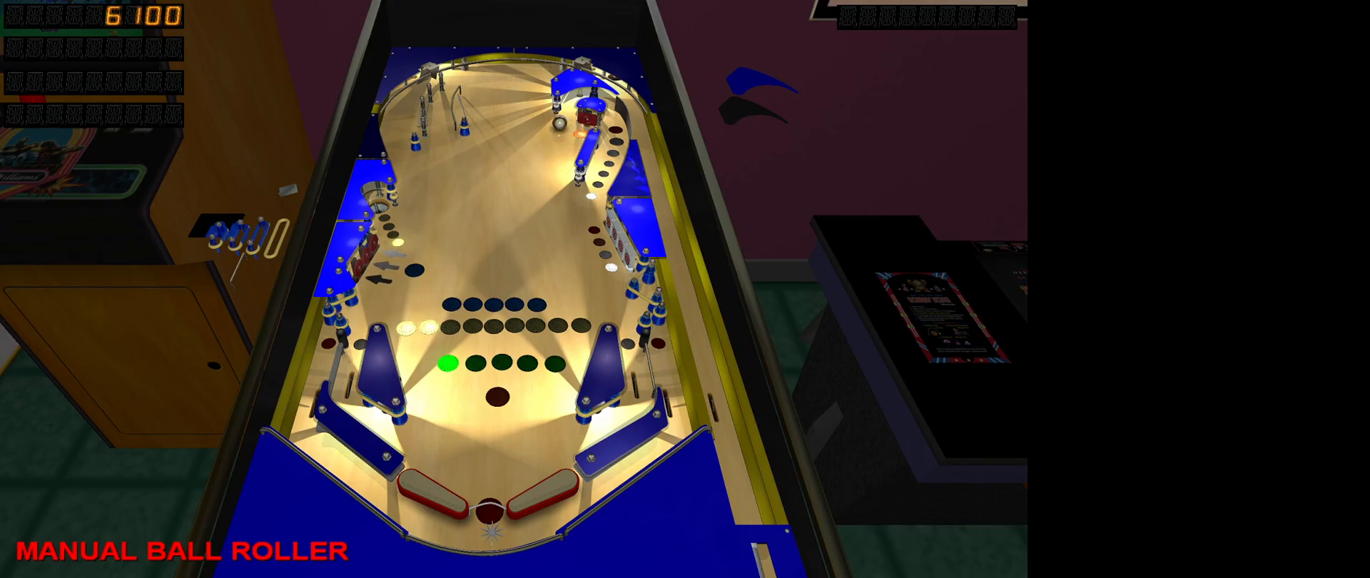
key(Right)
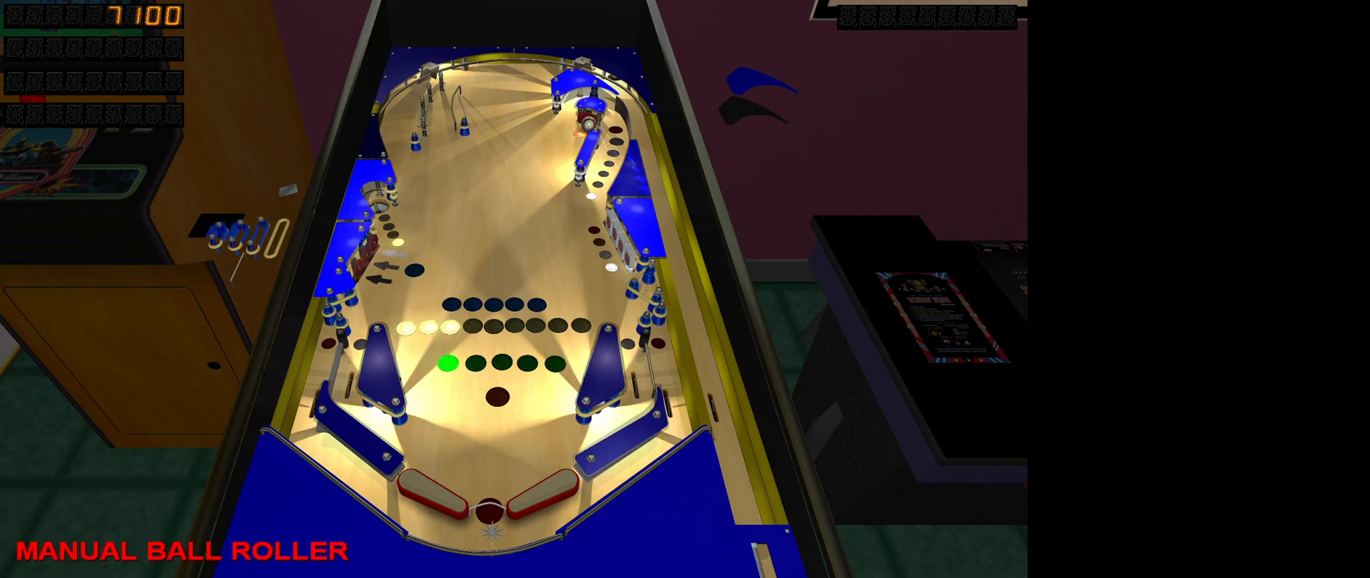
Step: Roll the ball manually around the slanted rubber and up the upper-right lane over its row of lights to test the lane's scoring
key(Down)
key(Left)
key(Right)
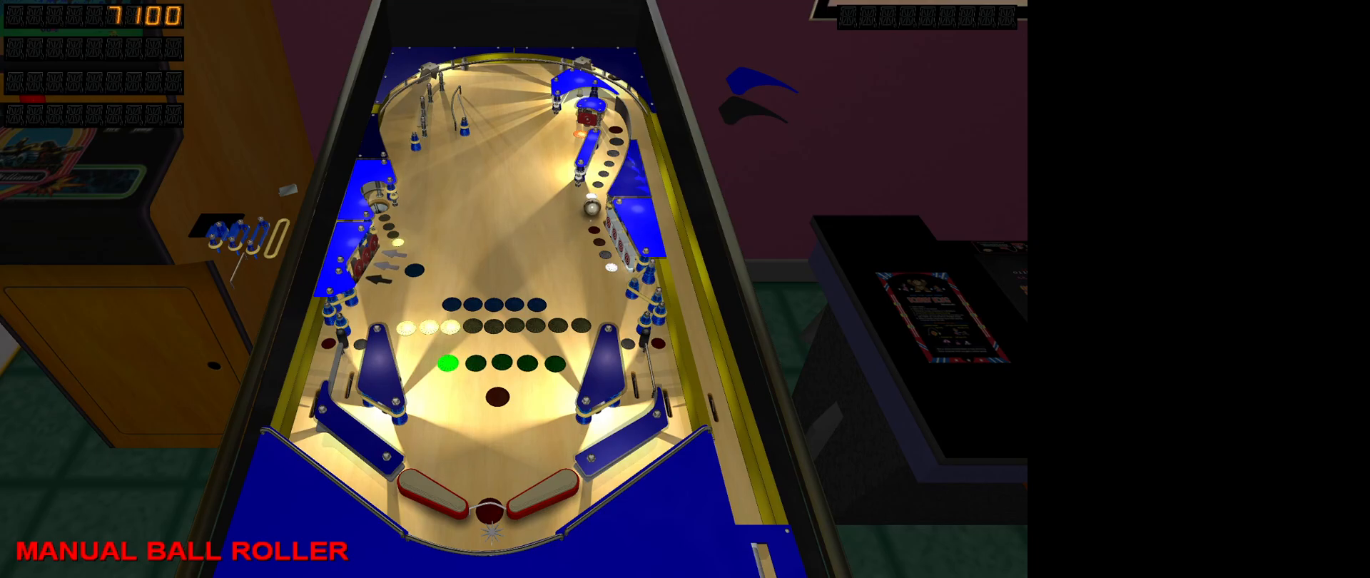
key(Up)
key(Right)
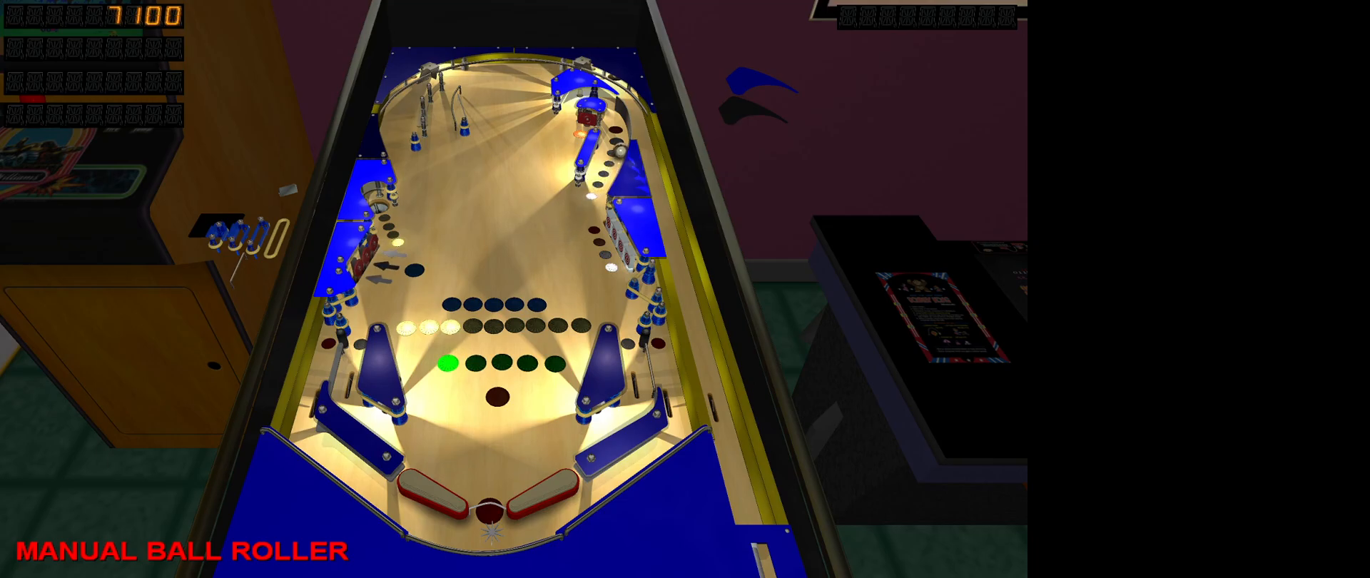
key(Up)
key(Left)
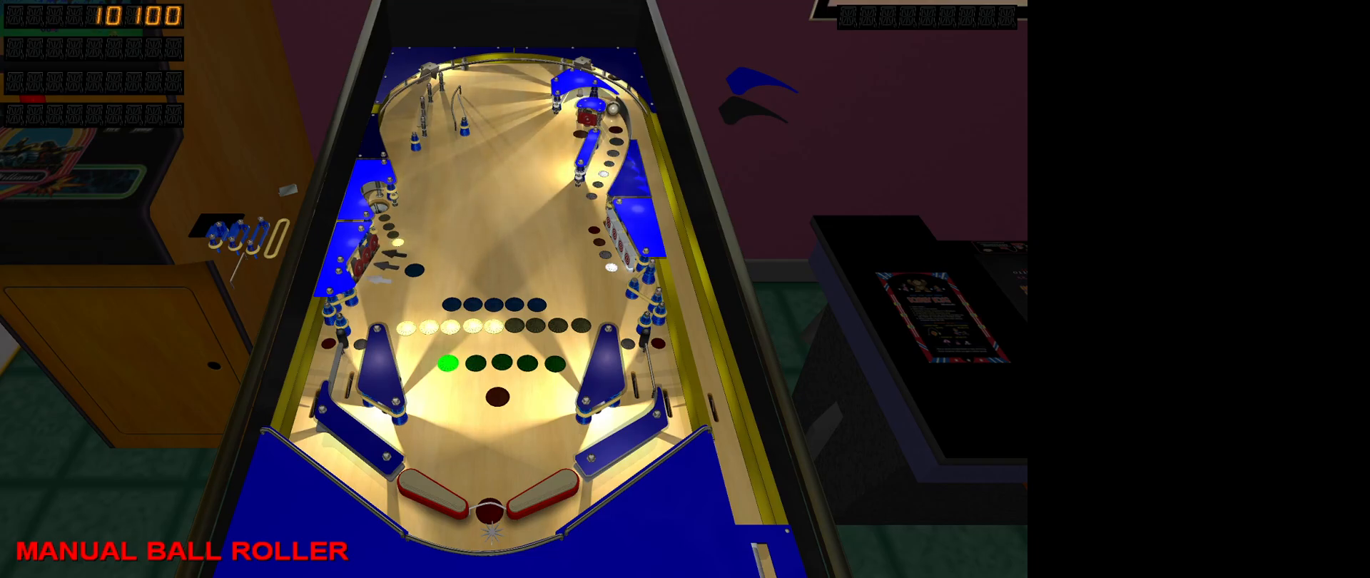
Step: Roll the ball manually back and forth over the star rollover in the upper-right lane to test its advancing score value
key(Up)
key(Left)
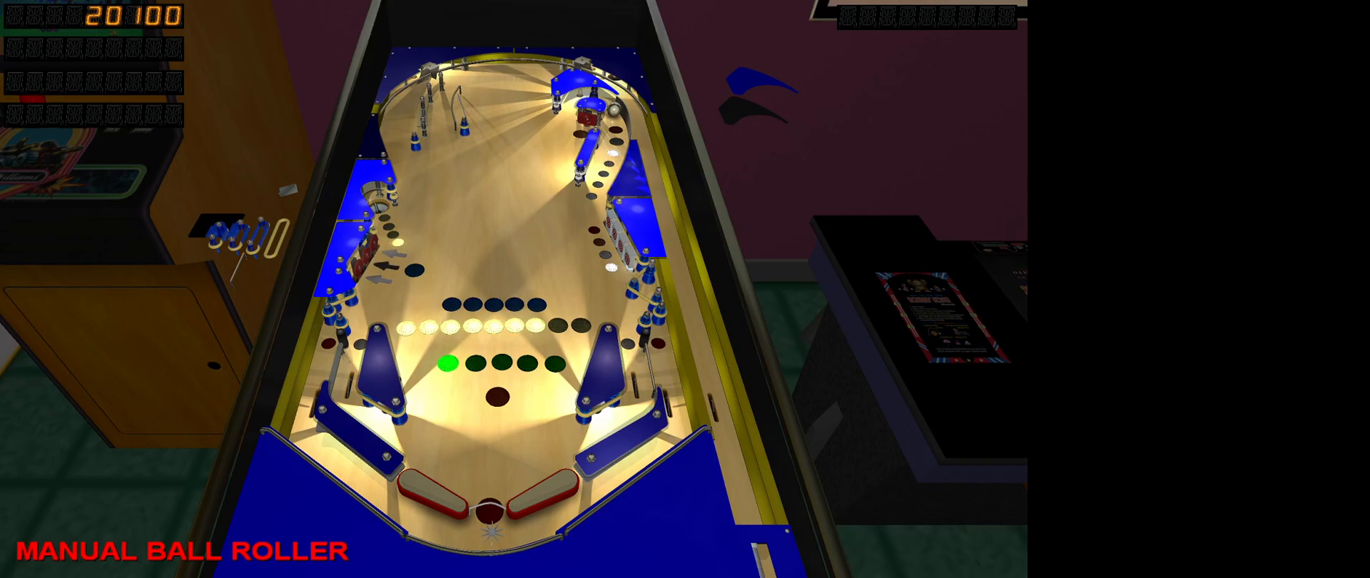
key(Up)
key(Left)
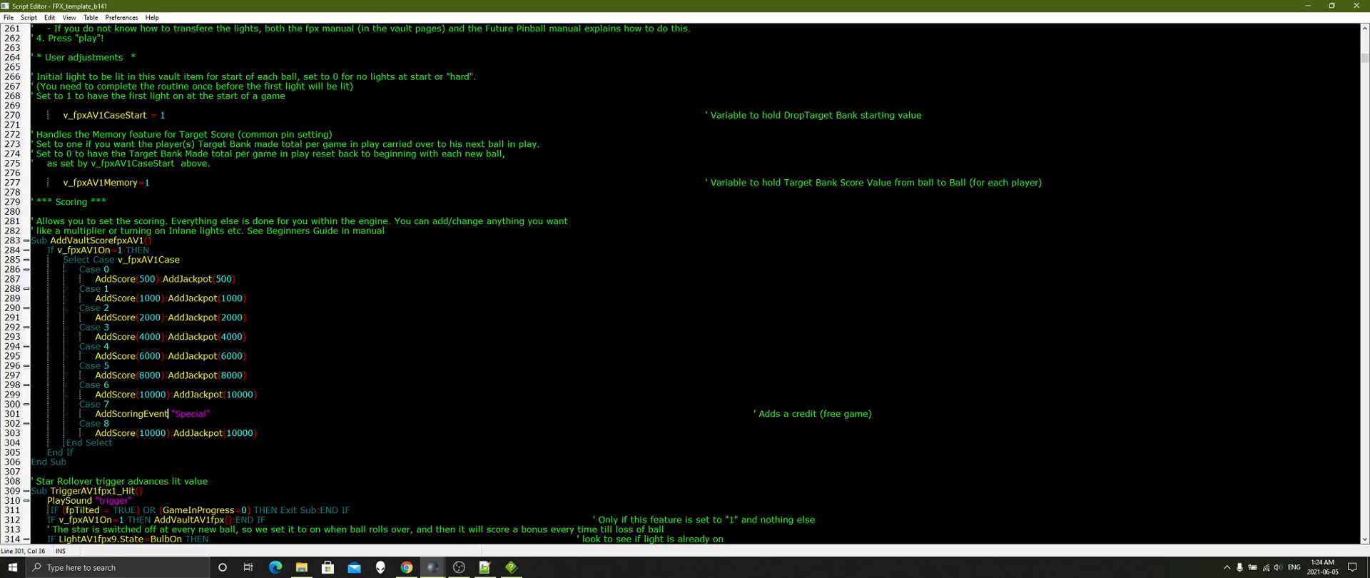
Step: Examine the AddVaultScorefpxAV1 scoring and trigger code, followed by the Kicker1 and DropTargetBank1 vault routines
scroll(521, 286, down, 5)
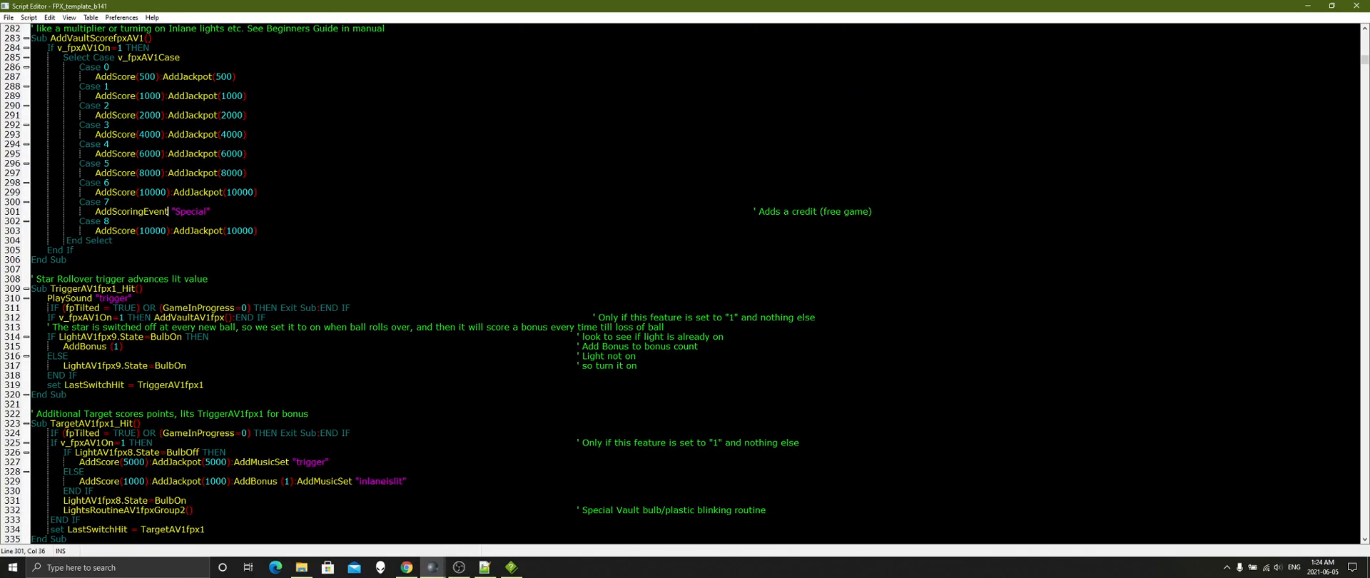
drag(1365, 60, 1364, 460)
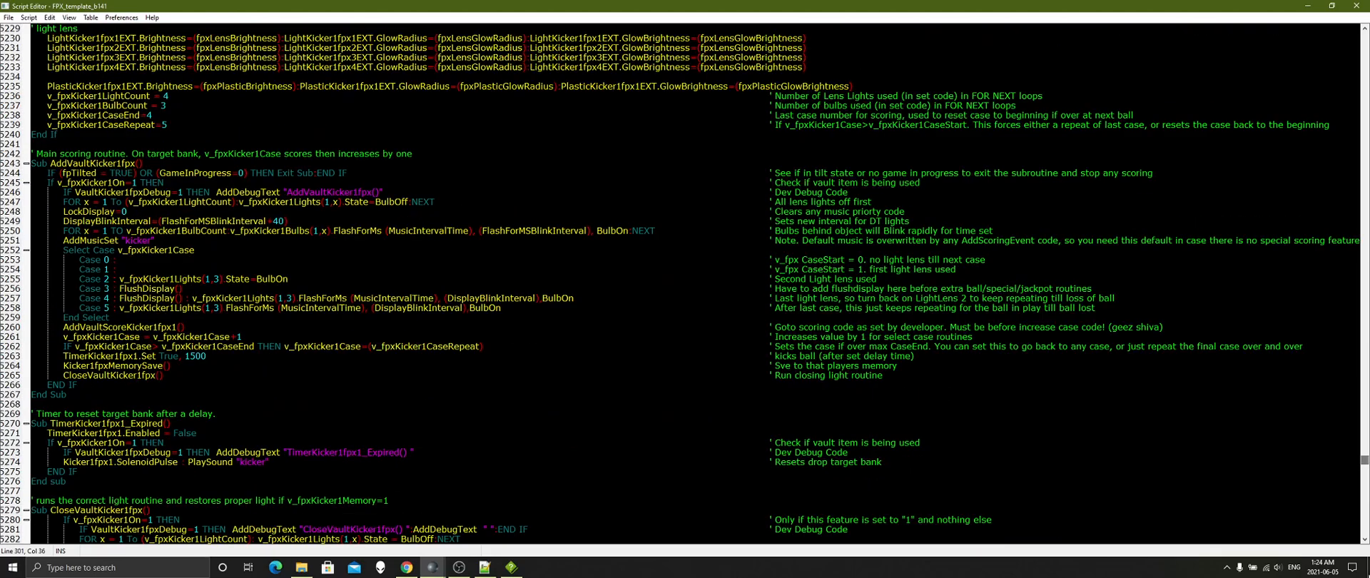
scroll(613, 285, down, 20)
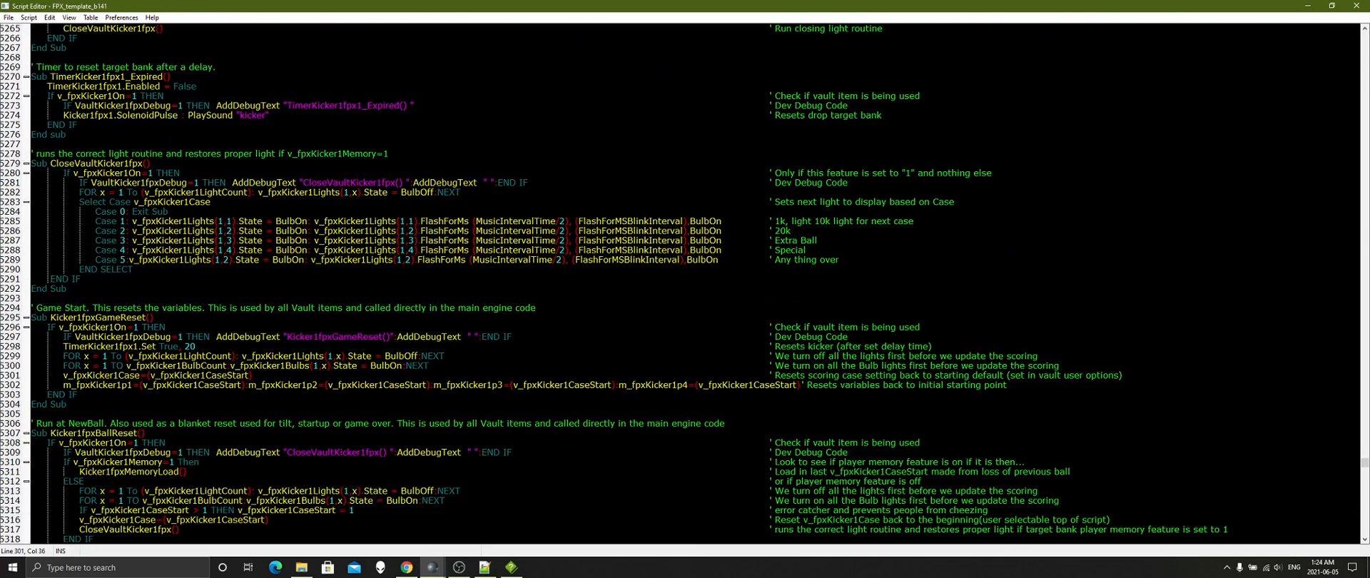
scroll(612, 284, down, 20)
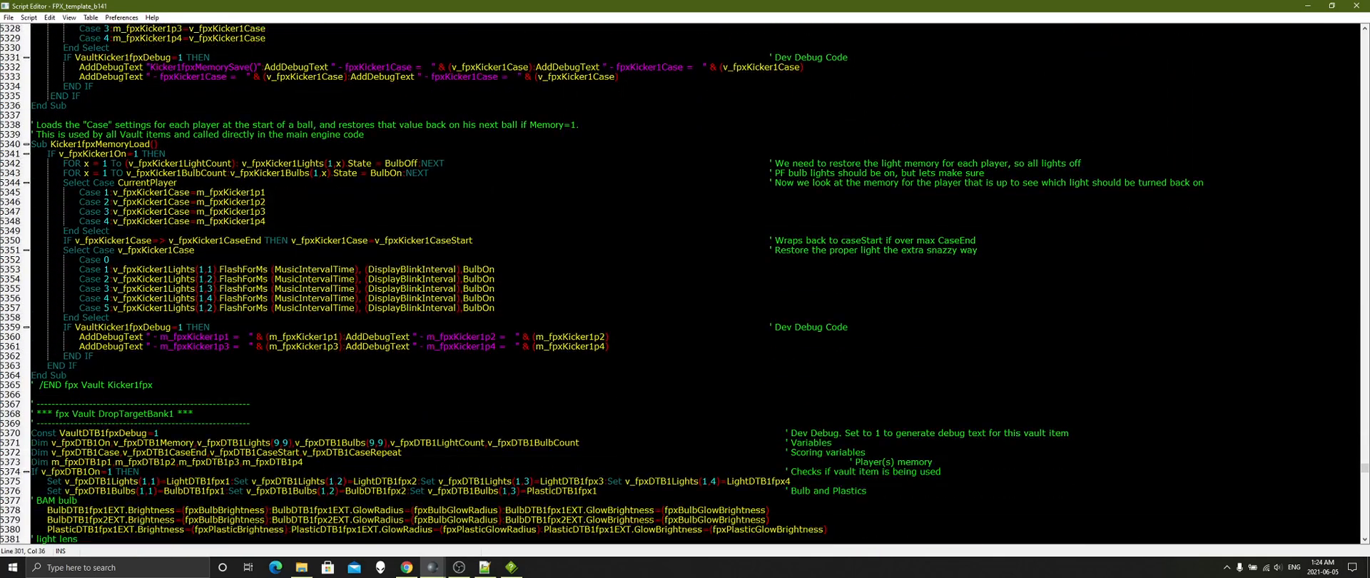
scroll(613, 284, down, 3)
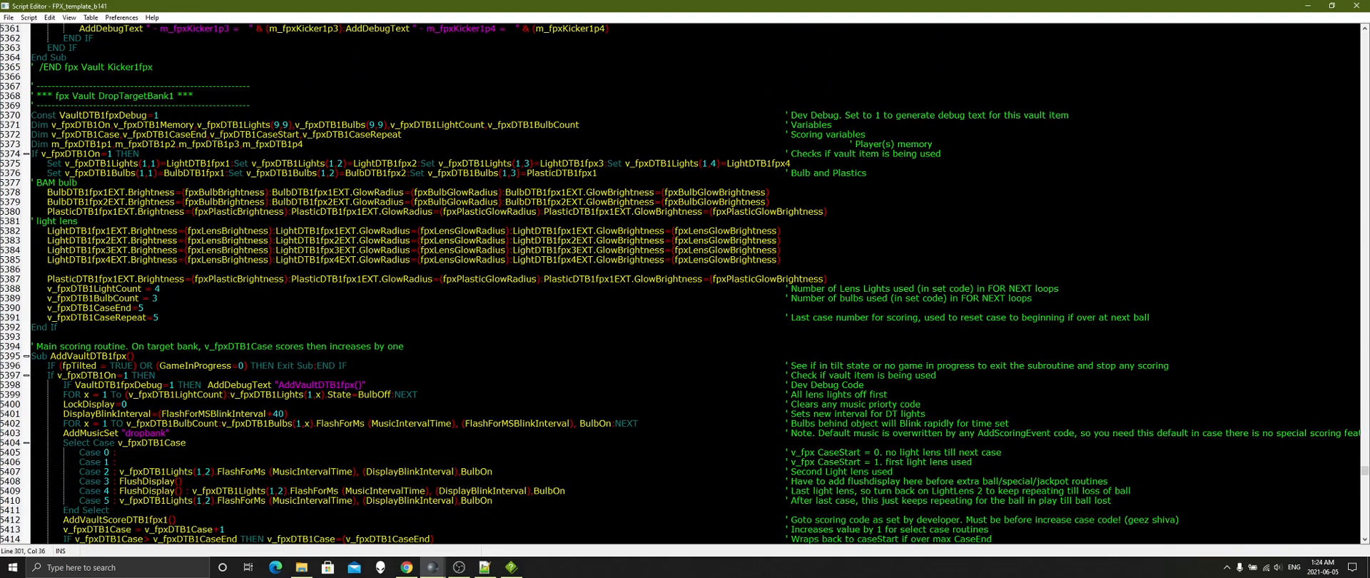
Step: Review the fpxAdvanceValue1 vault code from its variable declarations and light arrays through its scoring, light, reset and memory routines
drag(1364, 471, 1357, 524)
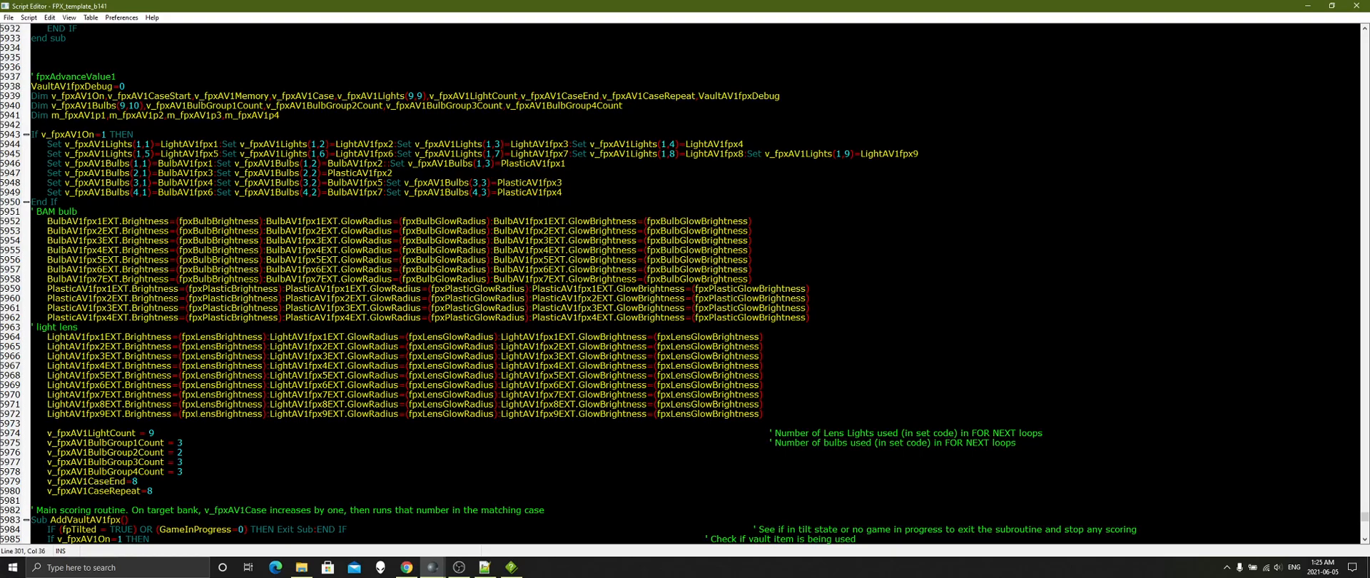
scroll(685, 285, down, 2)
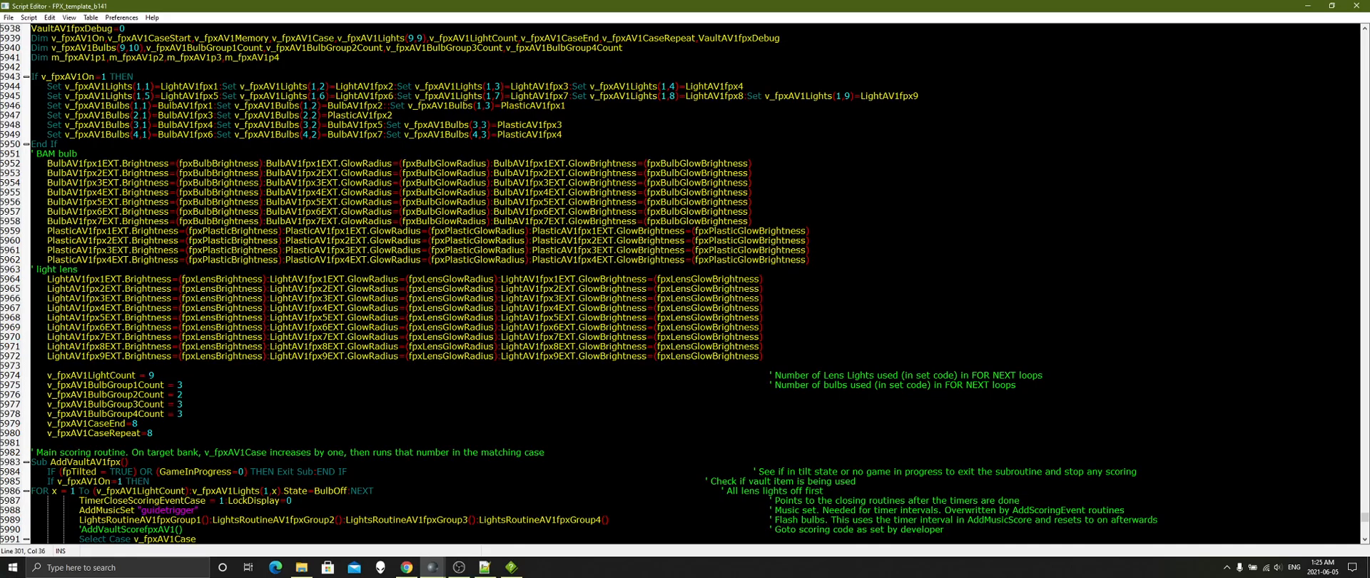
scroll(685, 285, up, 9)
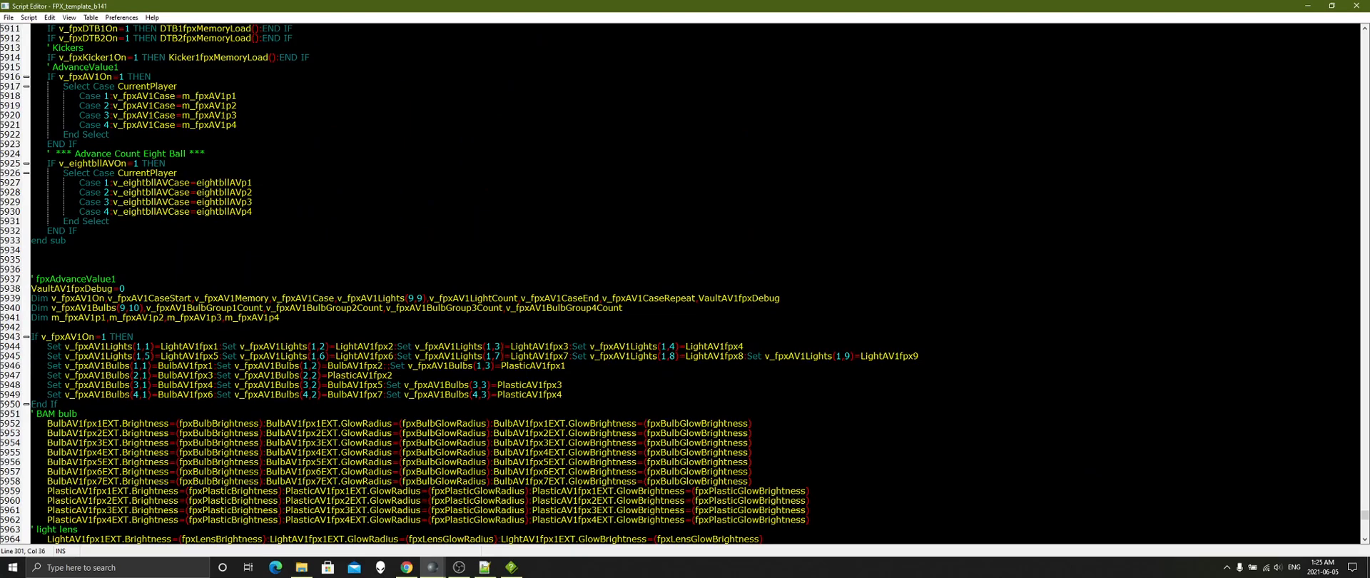
scroll(686, 286, down, 12)
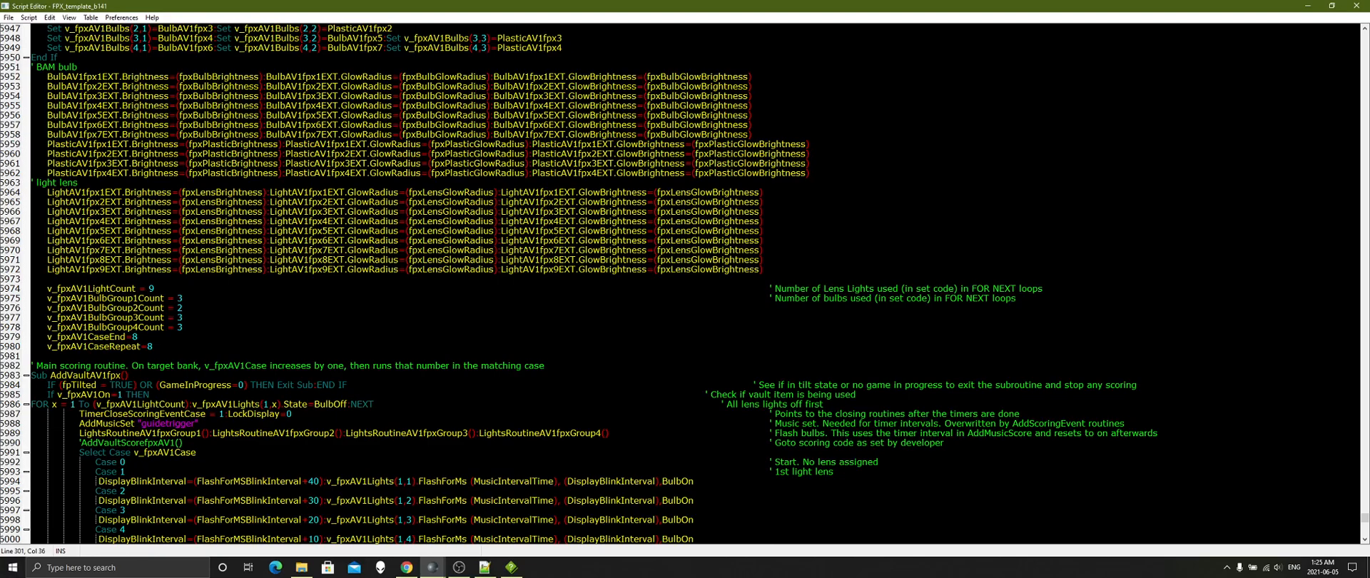
scroll(685, 286, down, 5)
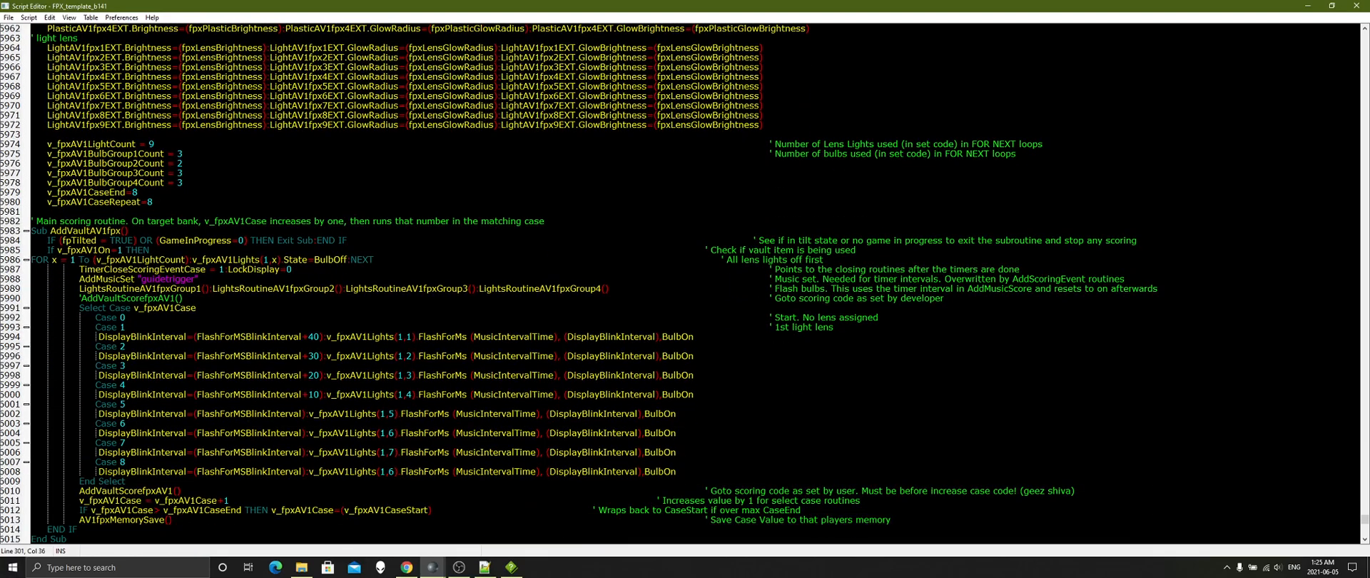
scroll(685, 286, down, 20)
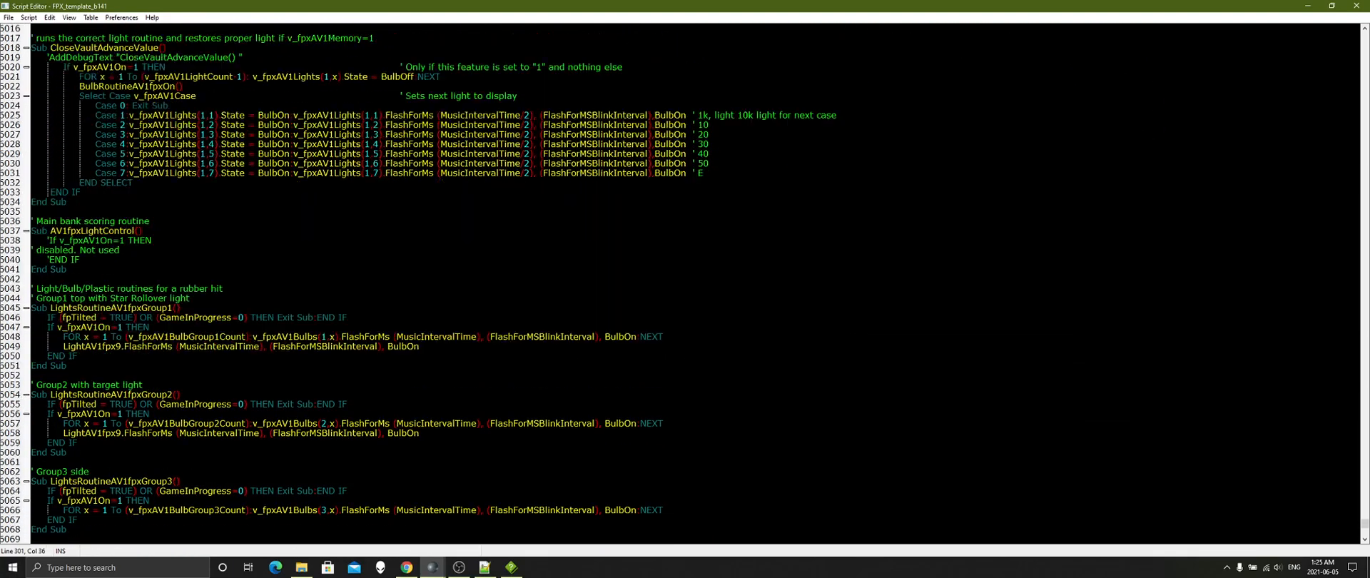
scroll(685, 285, down, 16)
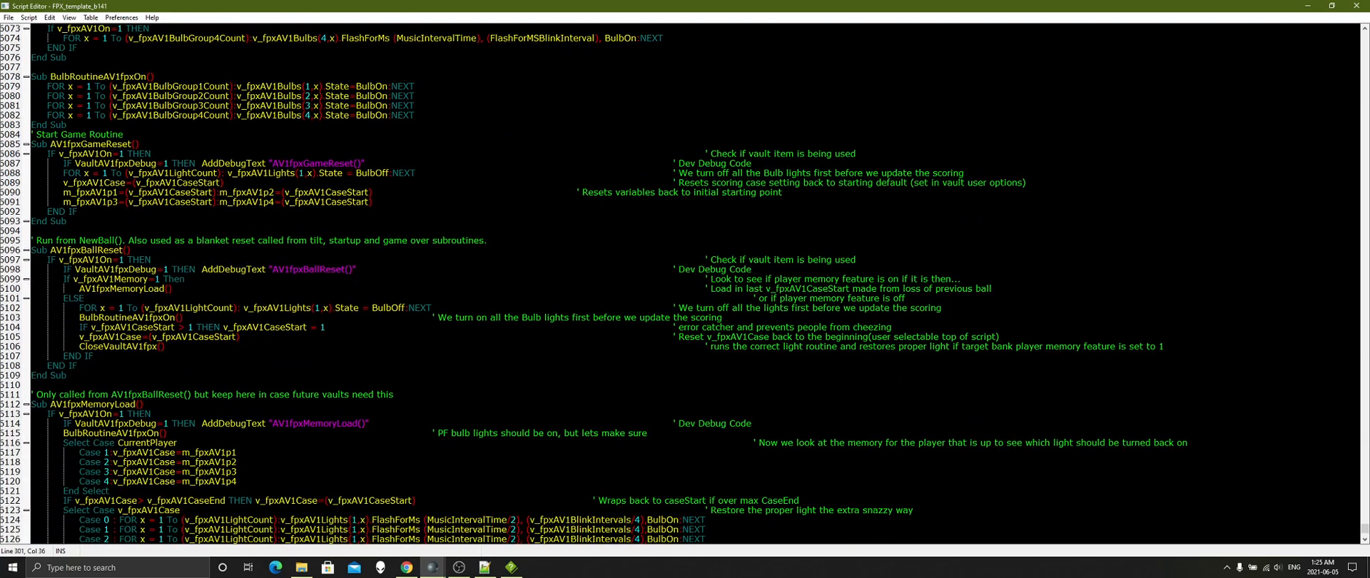
scroll(685, 285, down, 4)
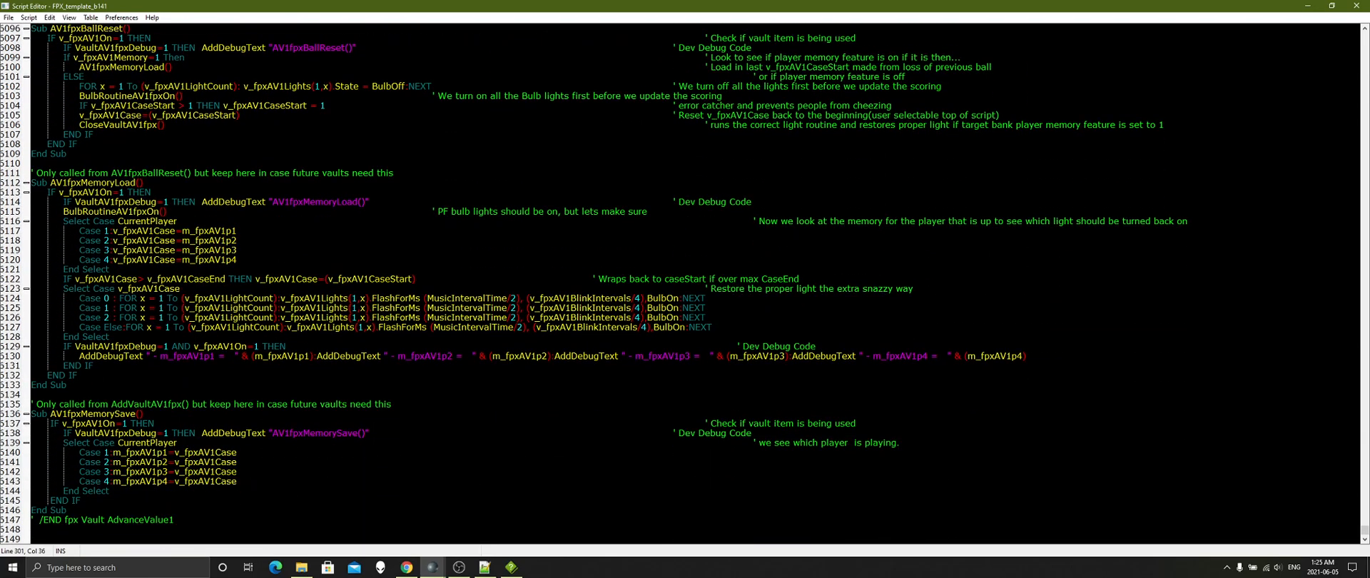
Step: Return to the AdvanceValue1 light and bulb group counts, place the cursor at v_fpxAV1BulbGroup4Count, and examine the light and bulb assignments above
scroll(685, 285, up, 20)
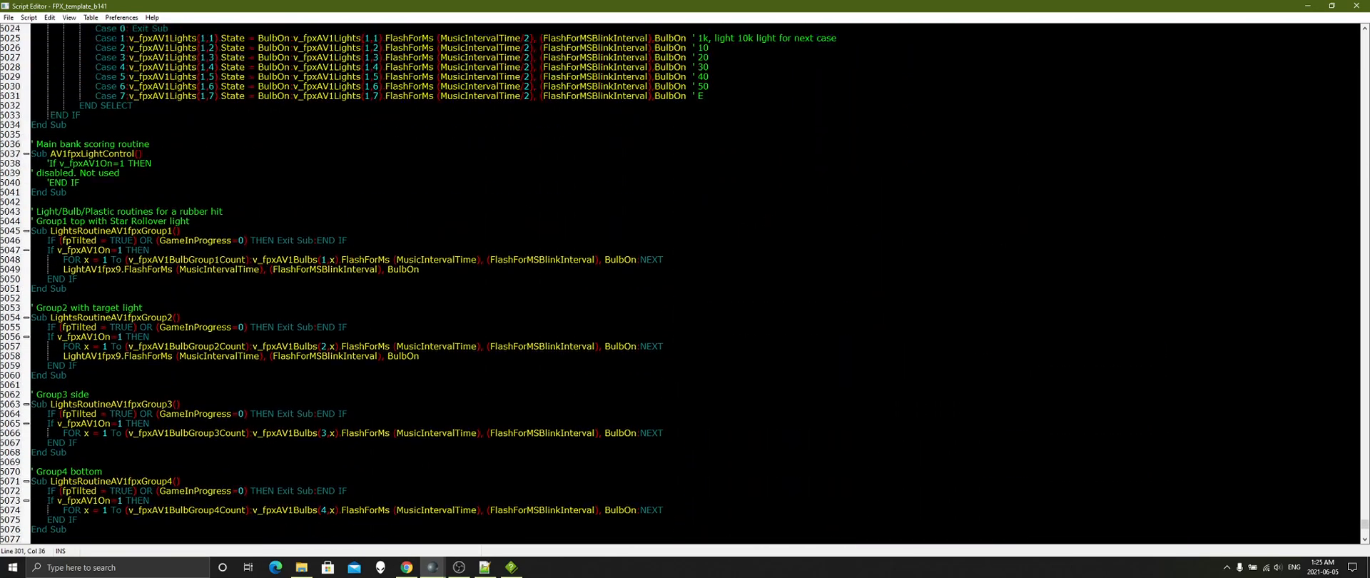
scroll(685, 286, up, 16)
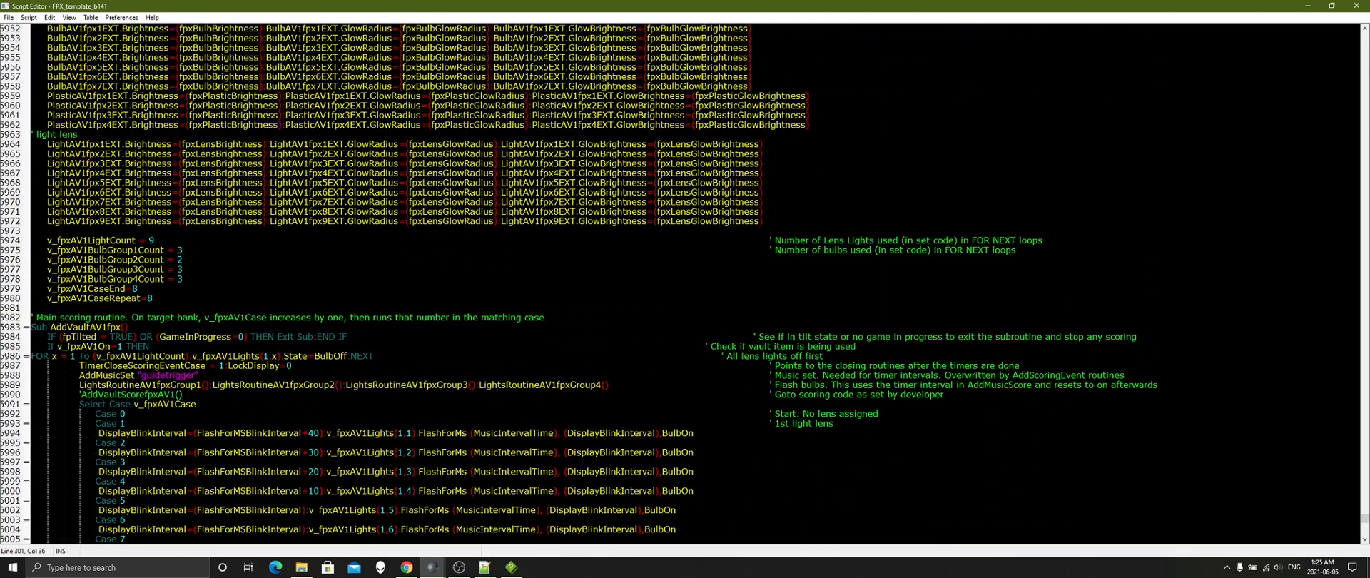
click(184, 279)
scroll(685, 286, up, 20)
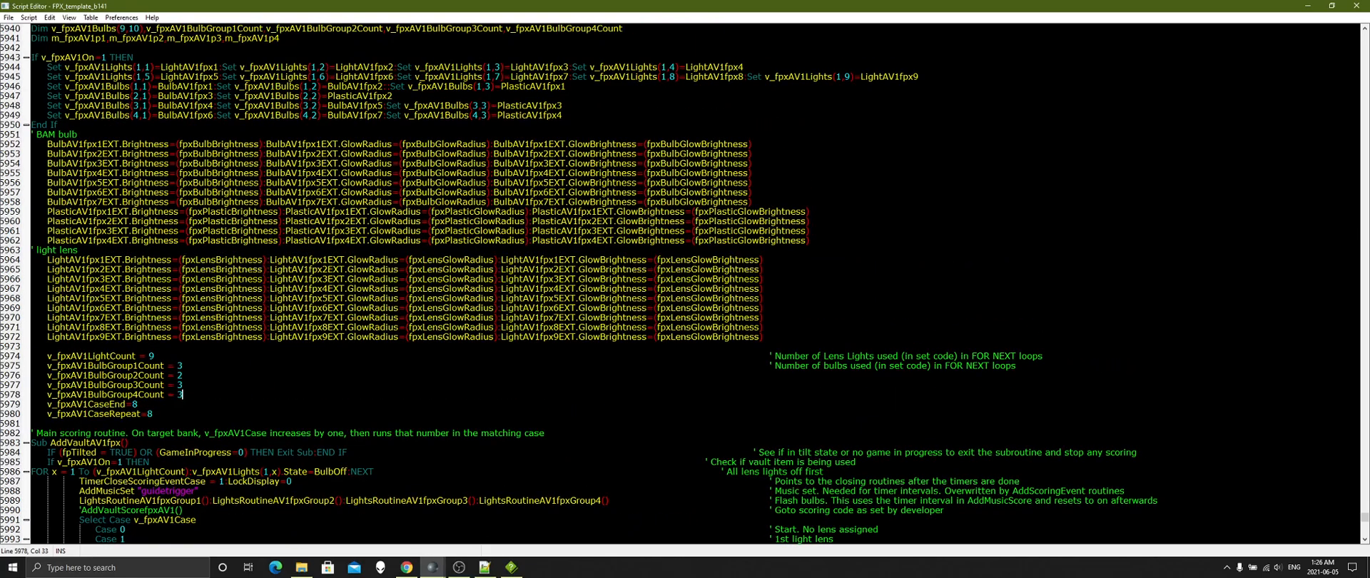
Step: Look back through the master vault subroutines, alternating inlane code, eightbllAdvanceValue section and DropTargetBank2 routines
scroll(686, 285, up, 20)
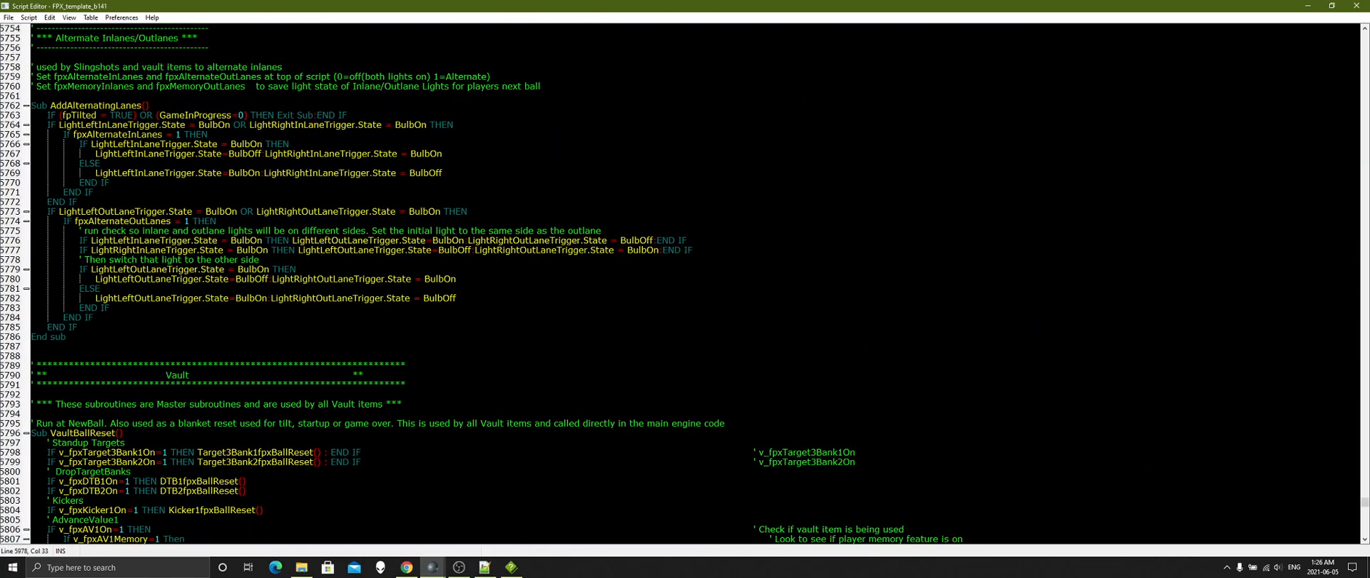
scroll(685, 286, up, 20)
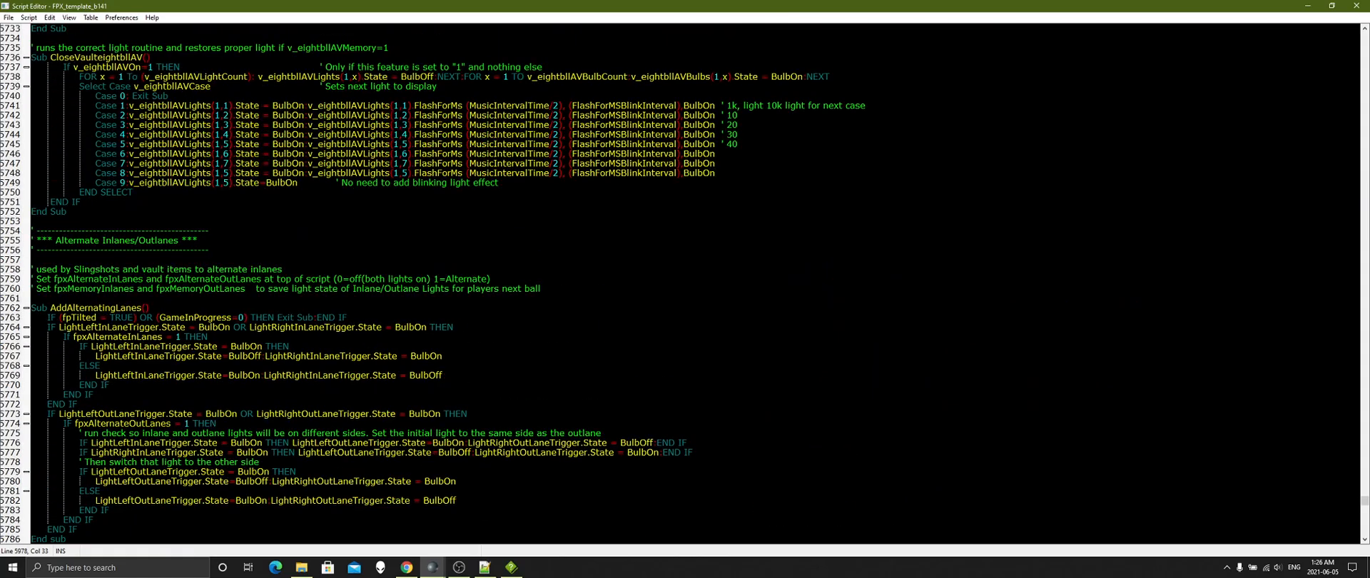
scroll(685, 285, up, 20)
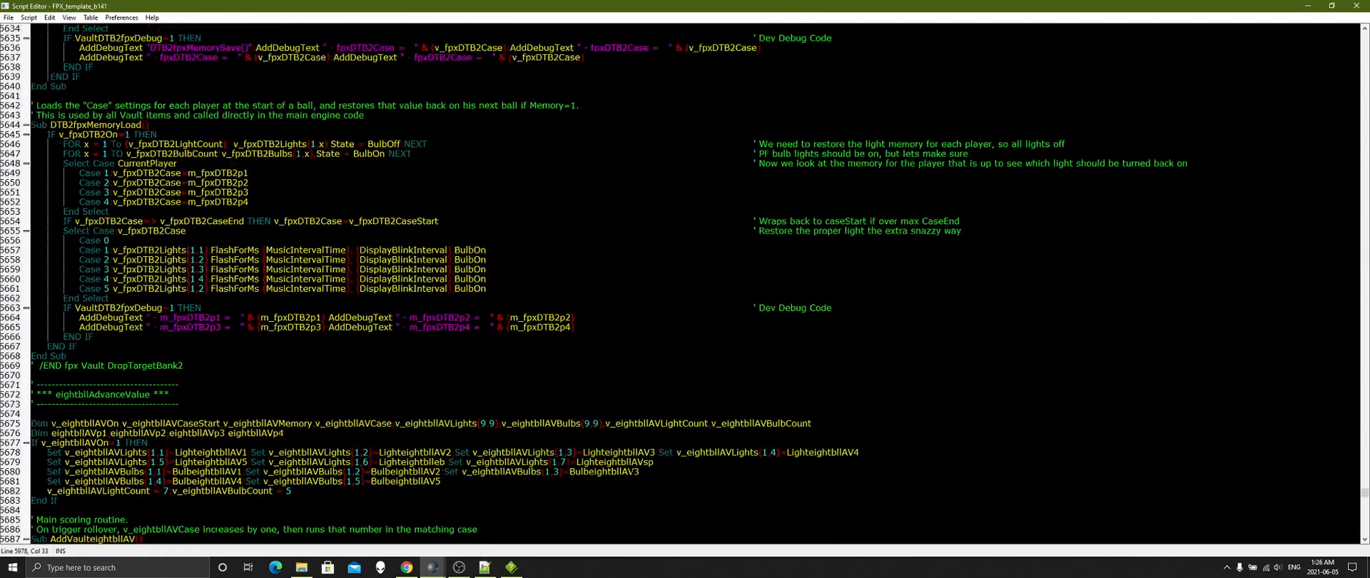
scroll(685, 285, up, 6)
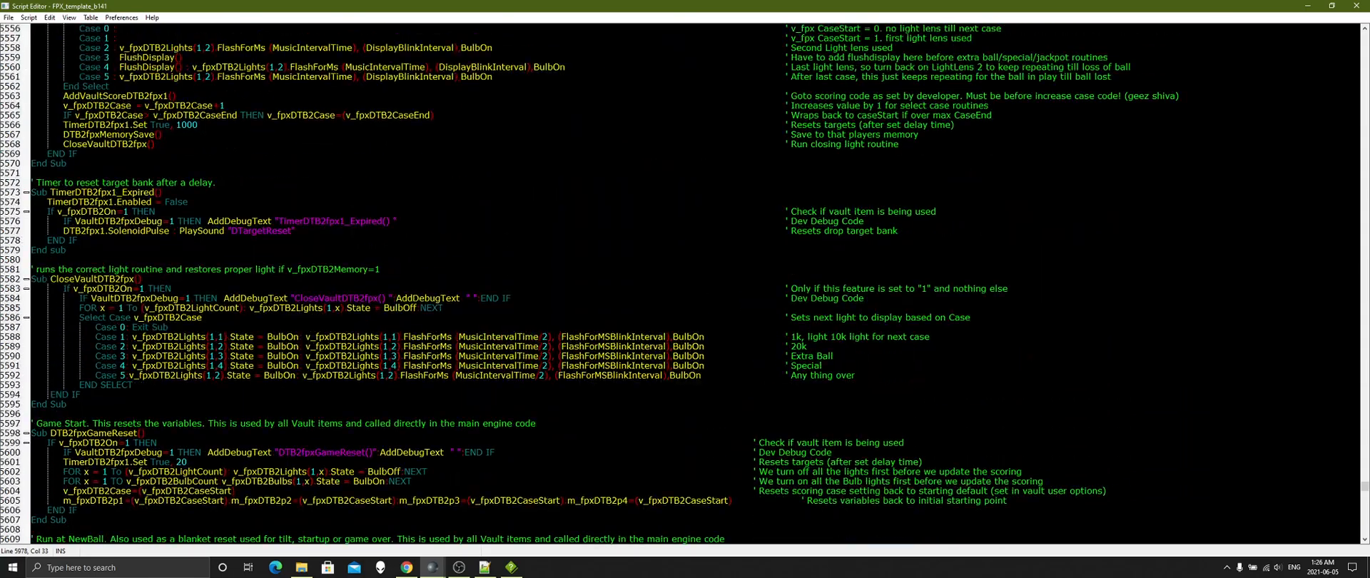
Step: Switch from the script to the table editor, look over the playfield, and turn on the hidden layers, including 1, 4, 5 and 6
click(1308, 6)
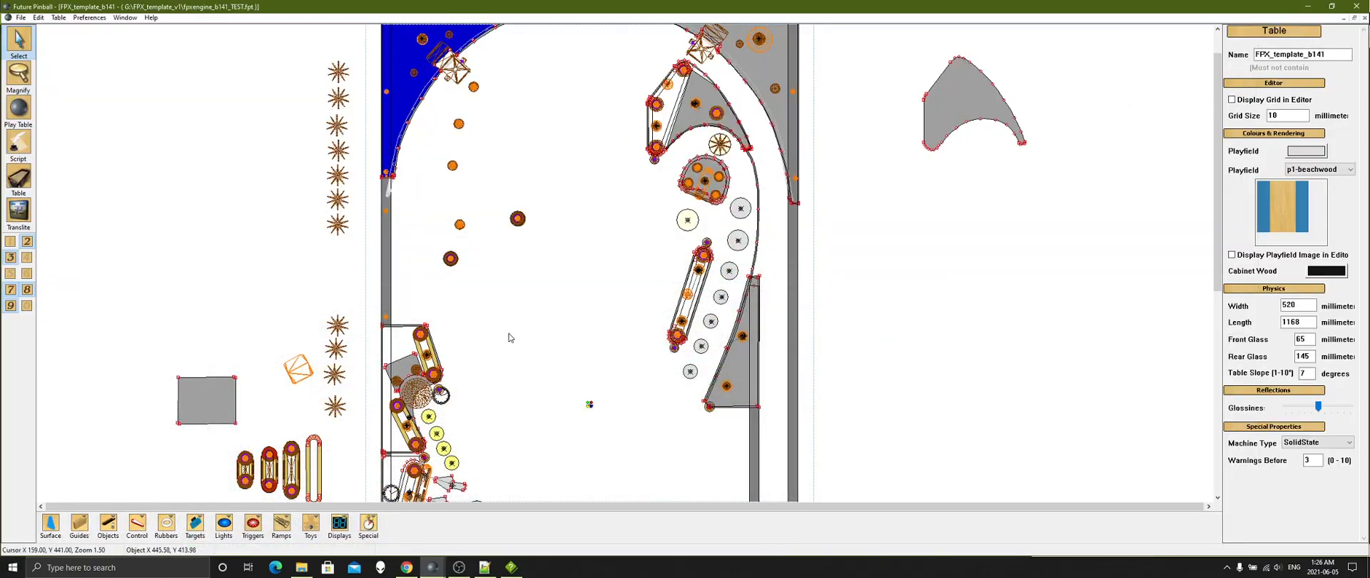
scroll(514, 339, down, 6)
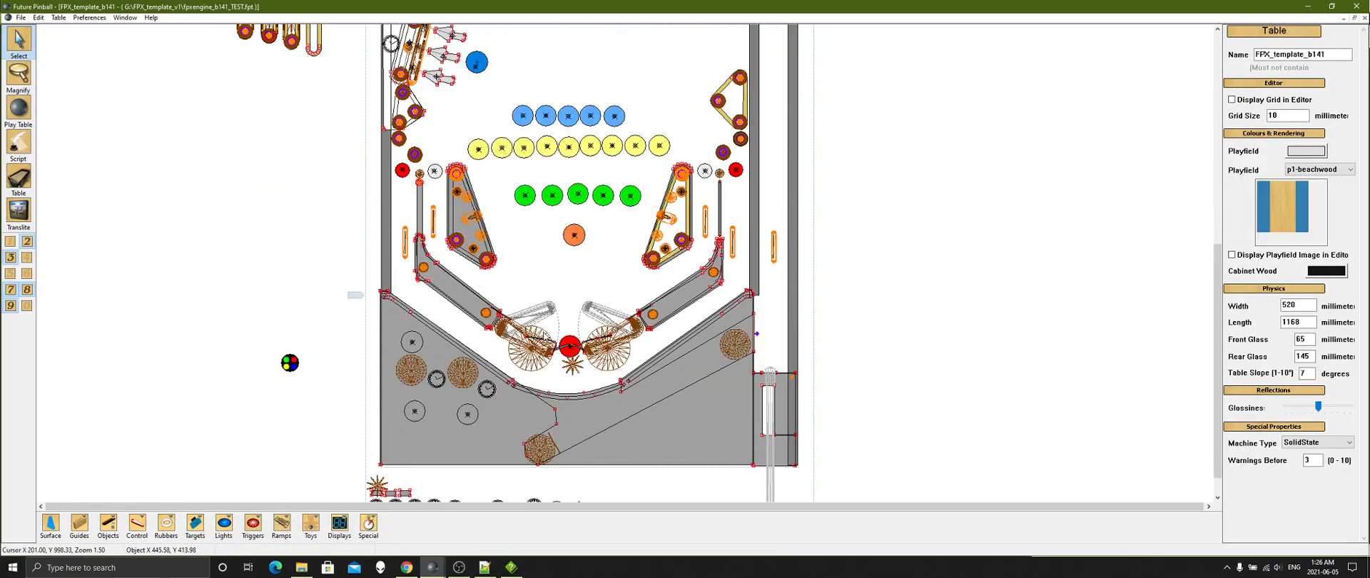
scroll(547, 339, up, 4)
scroll(546, 338, up, 3)
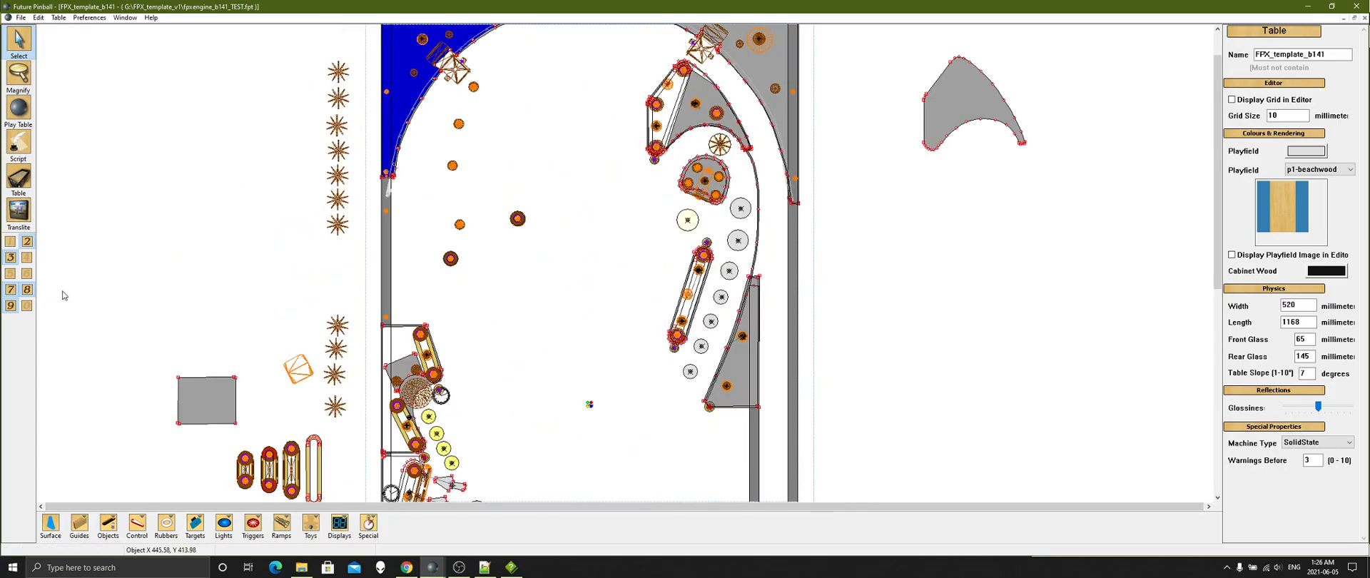
click(8, 242)
click(27, 258)
click(10, 273)
click(26, 306)
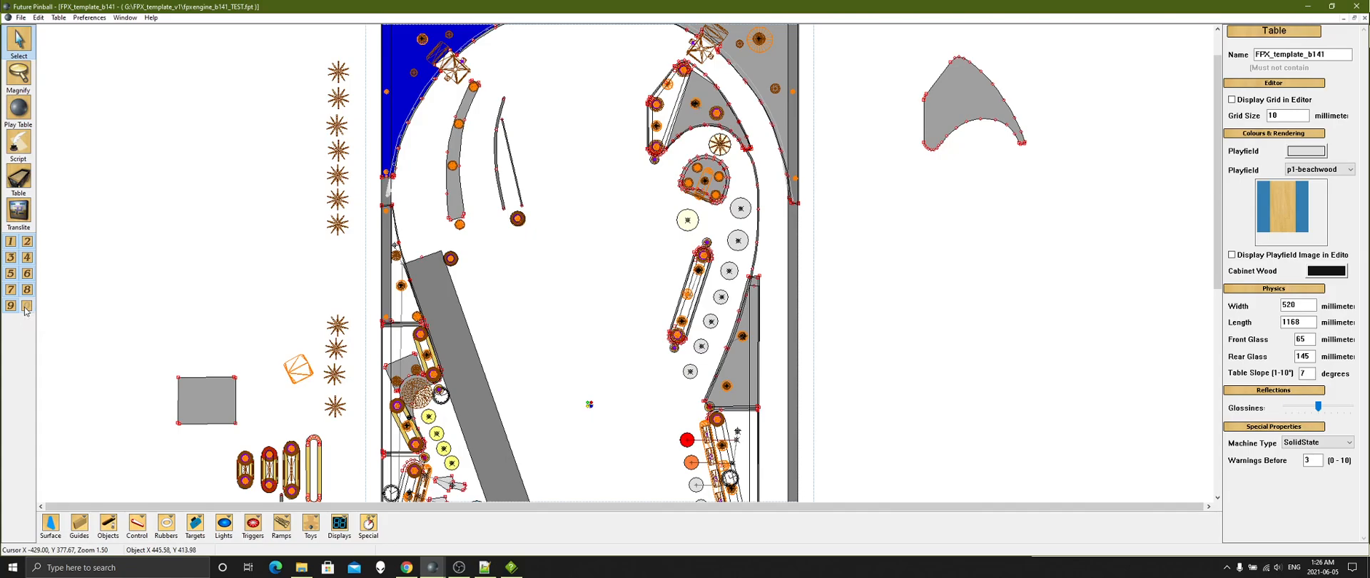